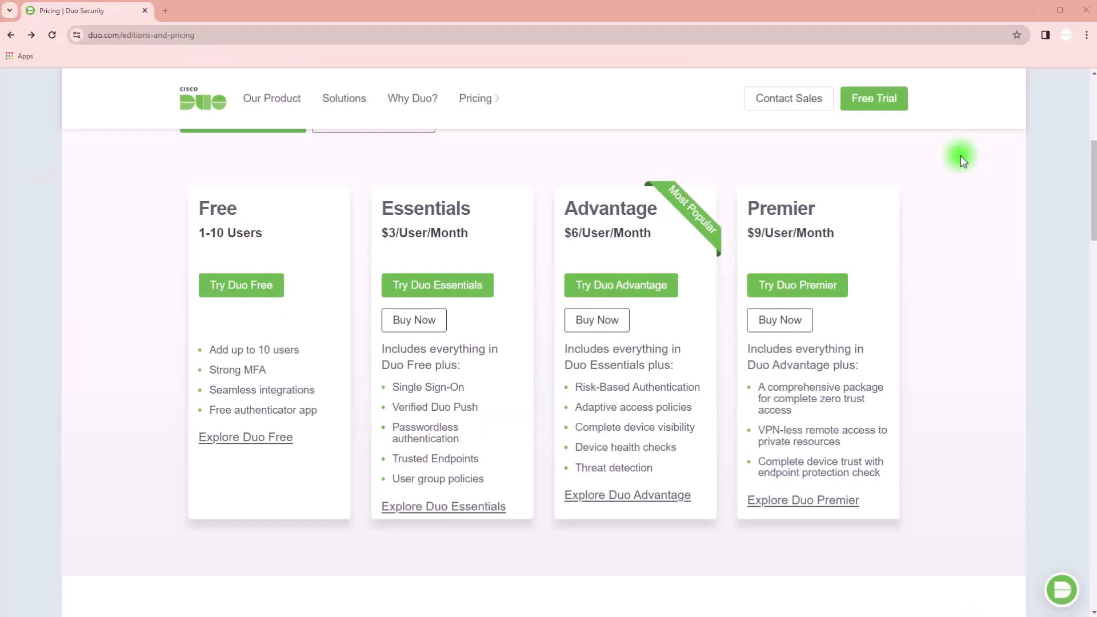
- Open the list of applications to protect, filter it by "SSO" and browse the supported single sign-on applications
click(890, 99)
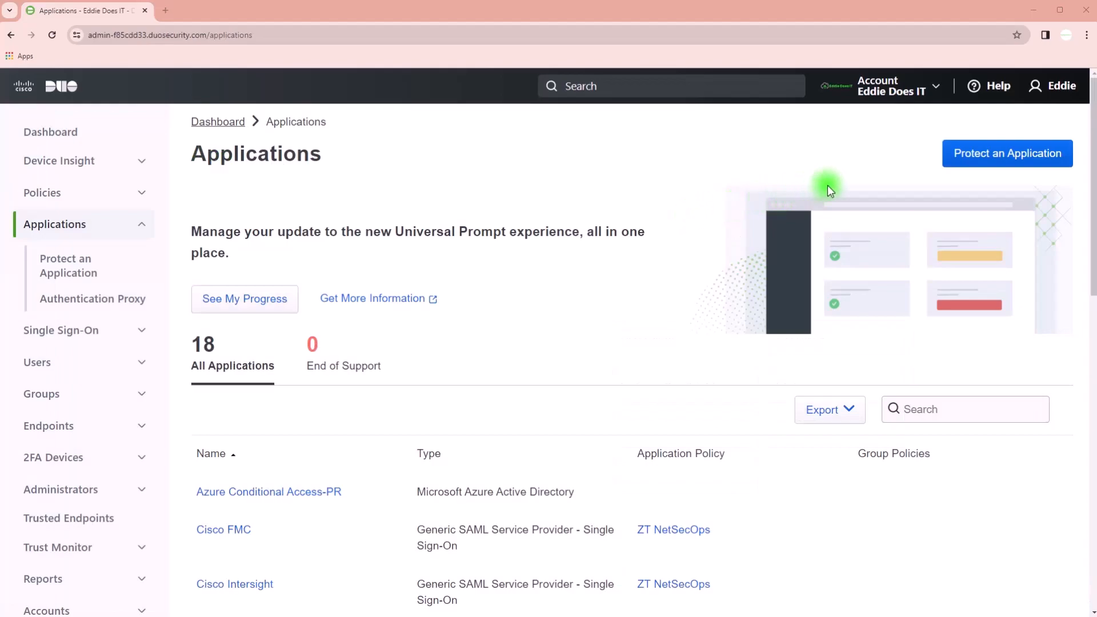
click(980, 166)
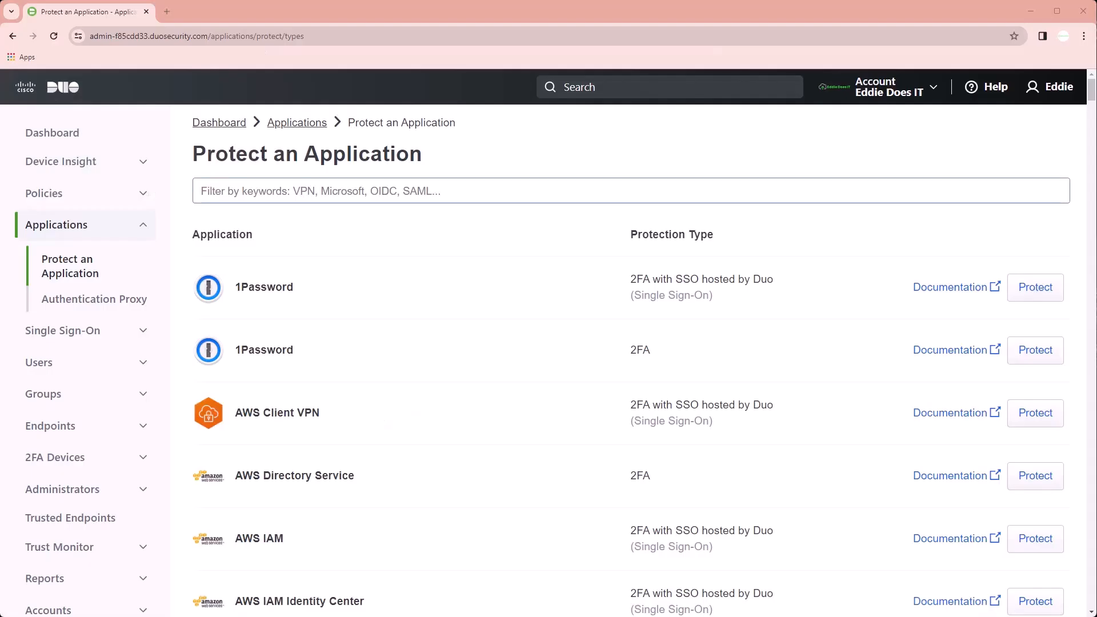
click(337, 191)
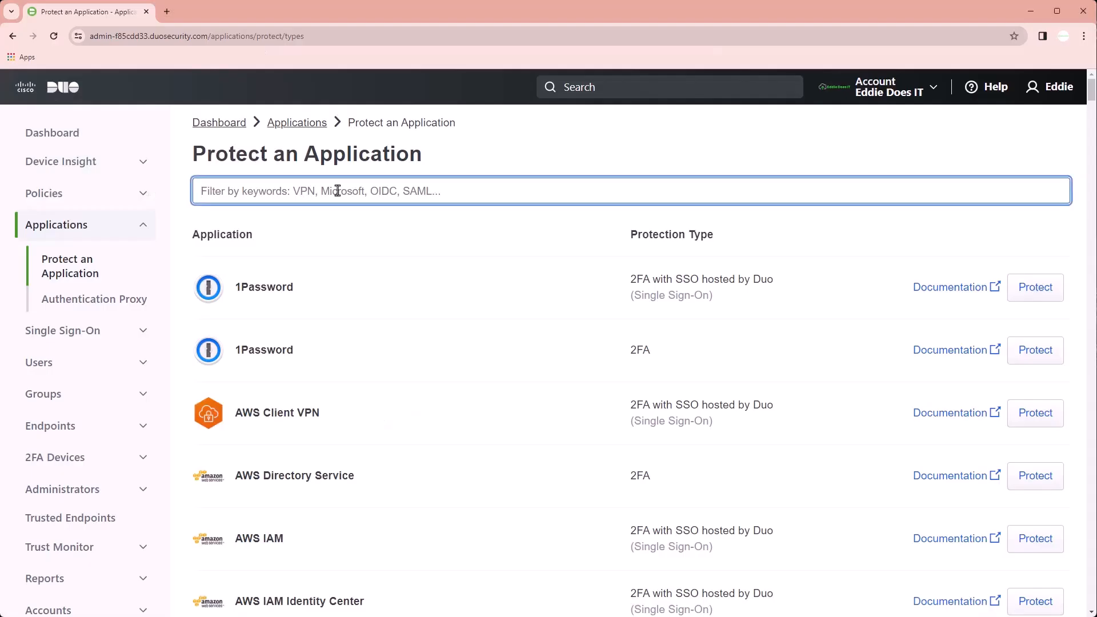
text(SSO)
scroll(337, 191, down, 4)
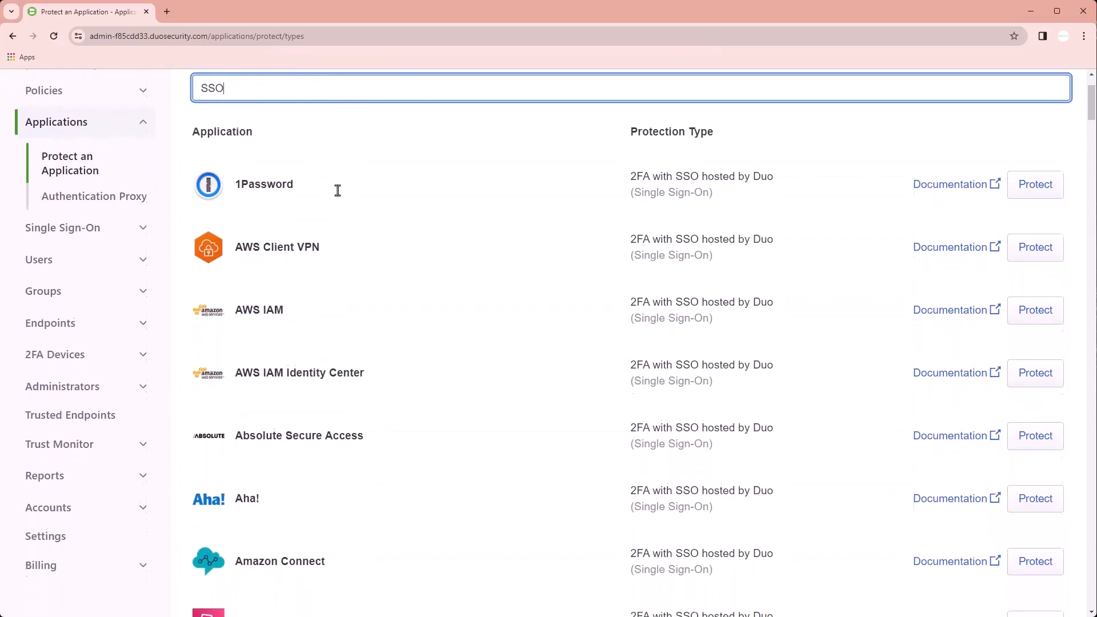
scroll(338, 191, down, 11)
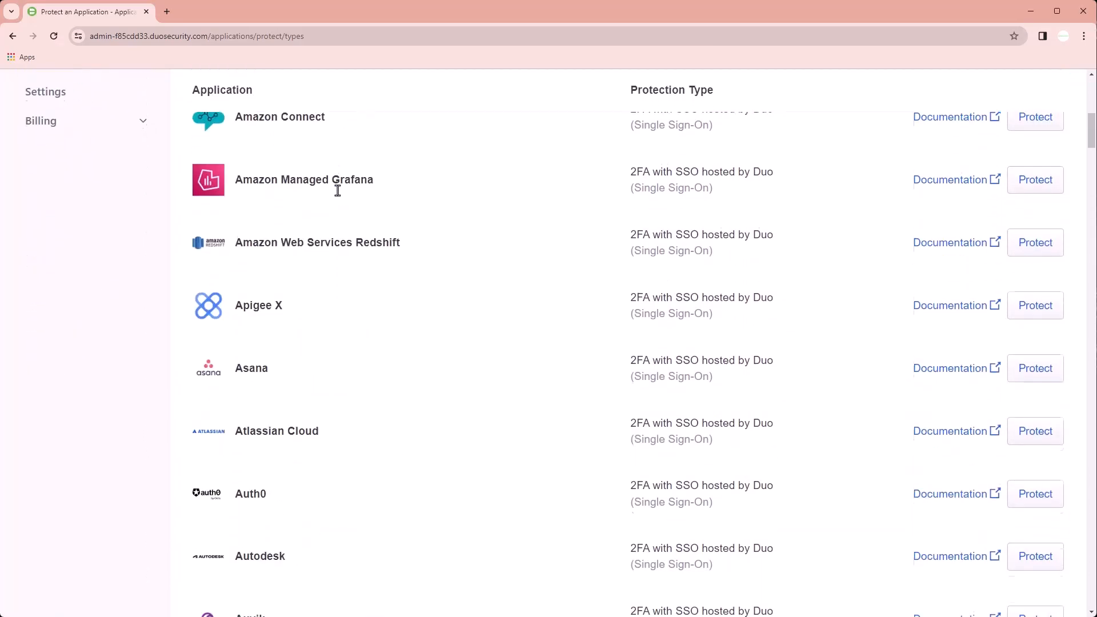
scroll(337, 191, down, 5)
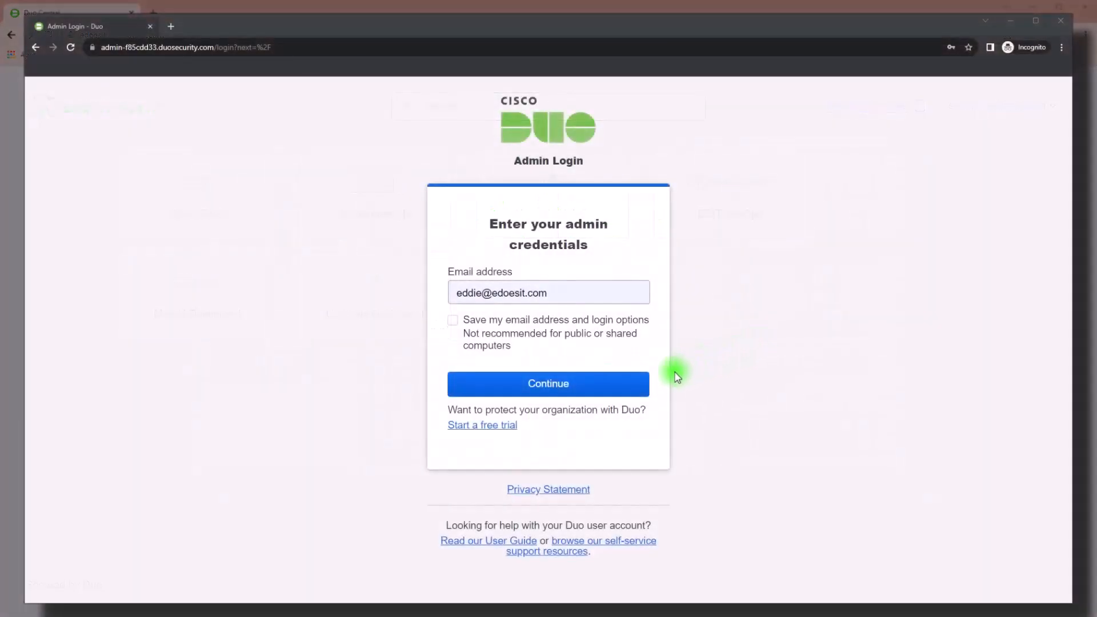
- Log in to the Duo Admin Panel using Single Sign-On and approve the passkey sign-in
click(627, 384)
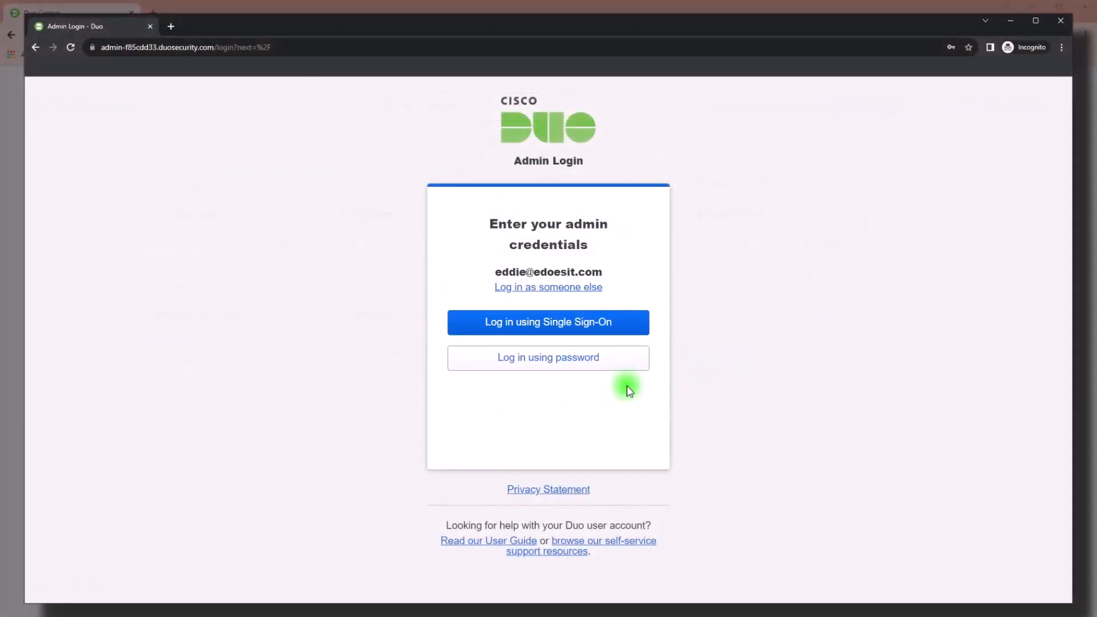
click(635, 323)
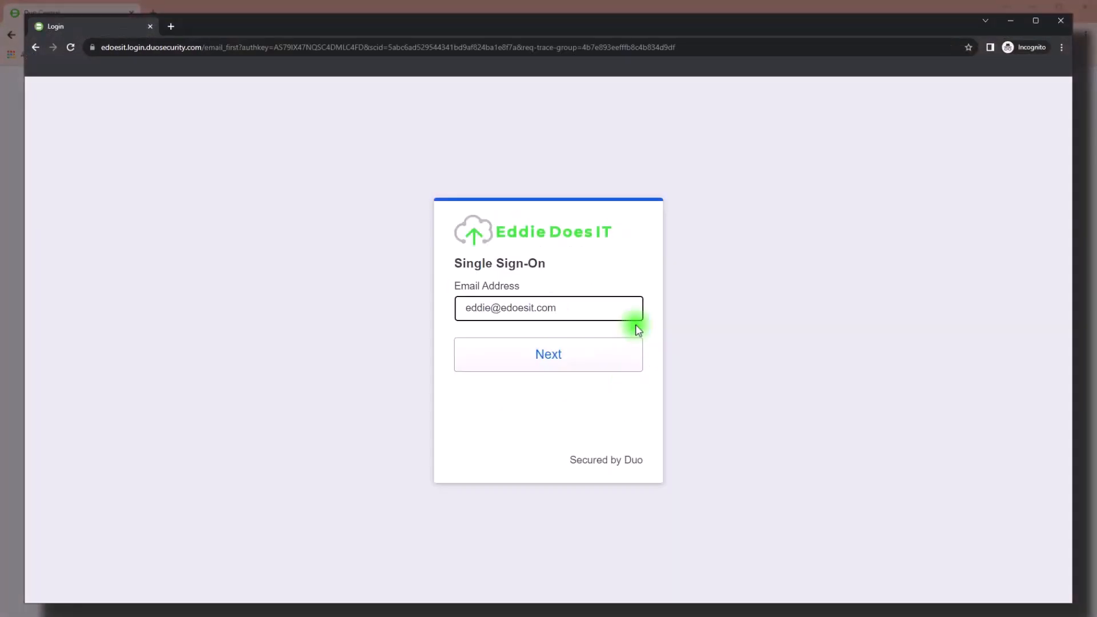
click(612, 357)
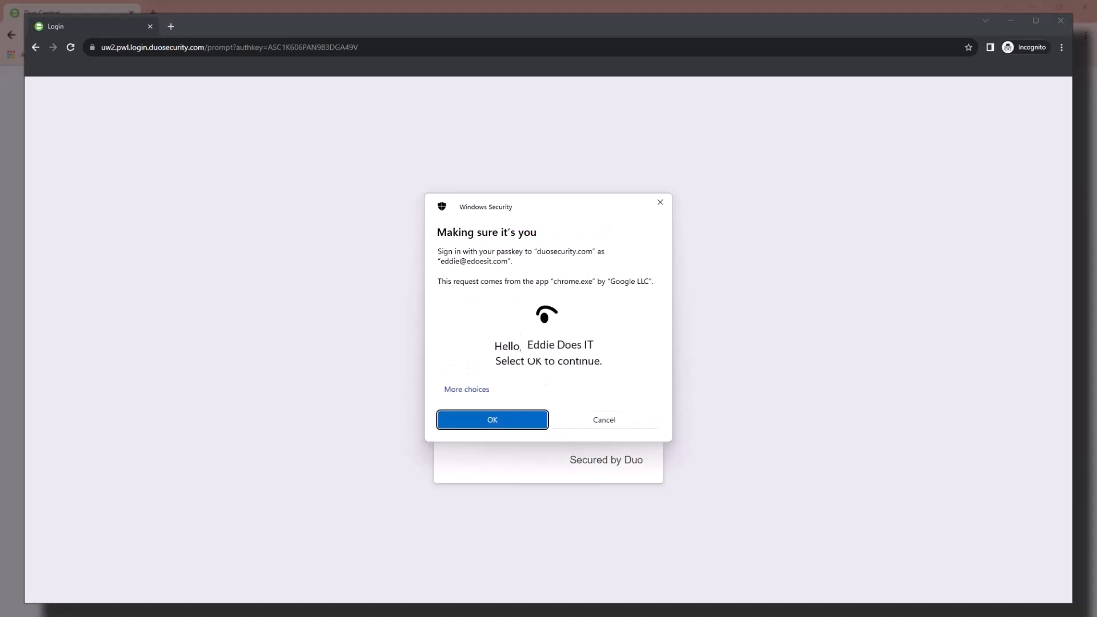
key(Return)
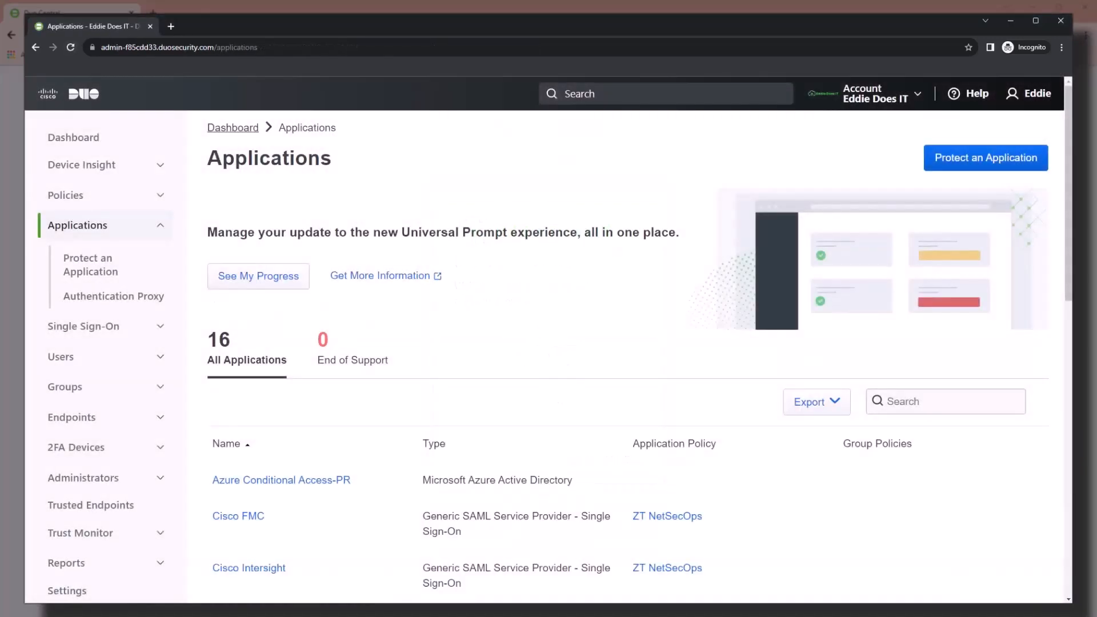
- Open the Cisco ISE Admin application and view its group, application and global policy settings
scroll(548, 339, down, 5)
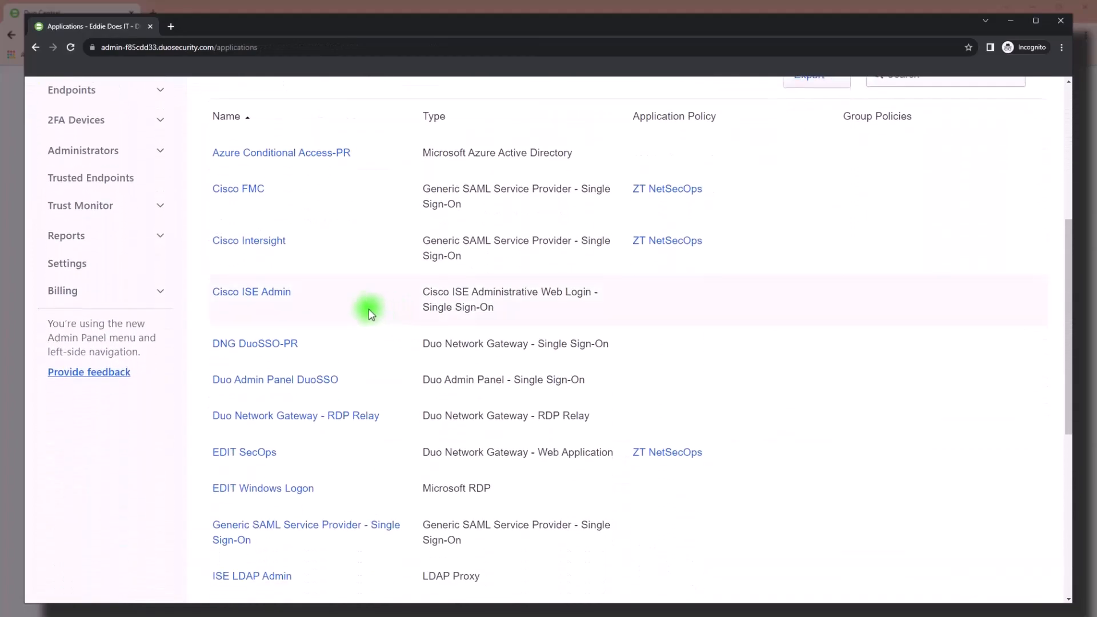
click(279, 296)
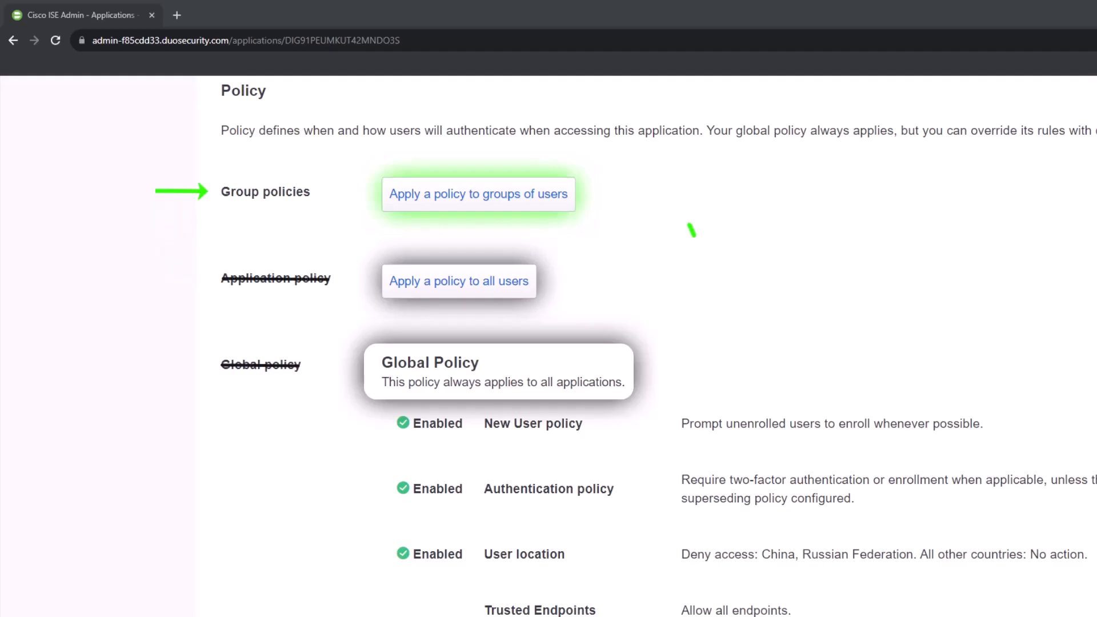
scroll(640, 343, down, 3)
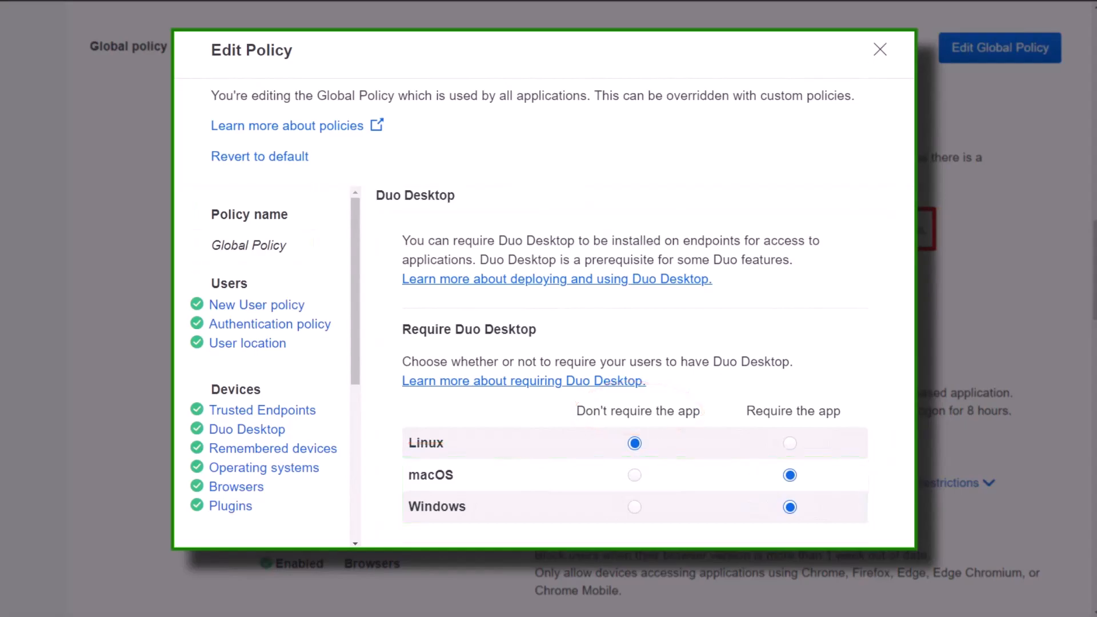
- In the Global Policy's Duo Desktop settings, block macOS access if an endpoint security agent is not running
scroll(813, 276, down, 15)
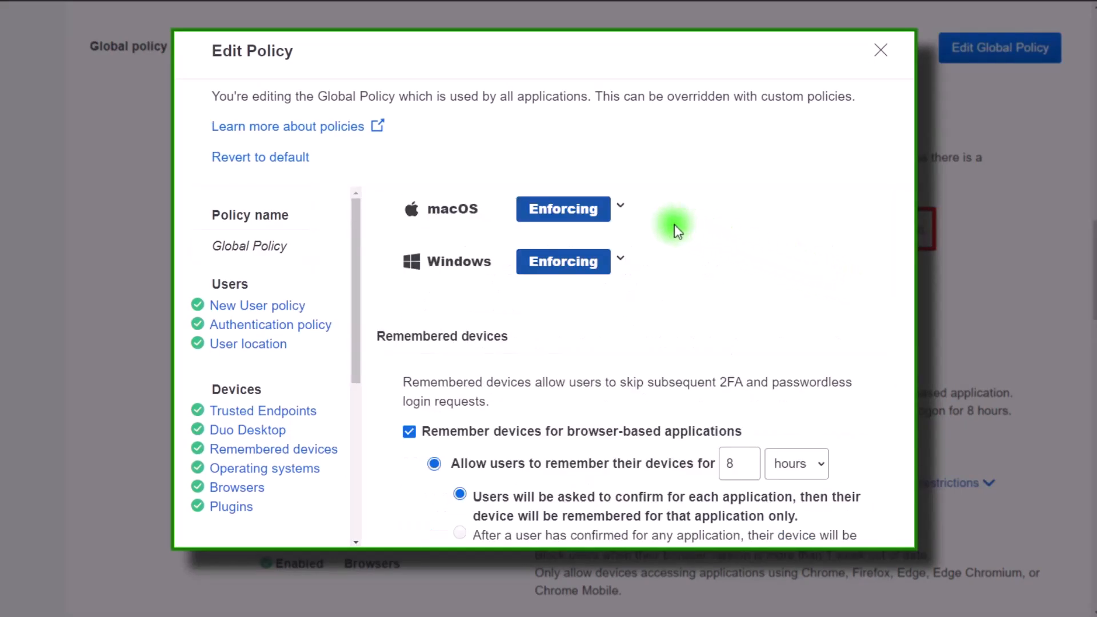
click(620, 207)
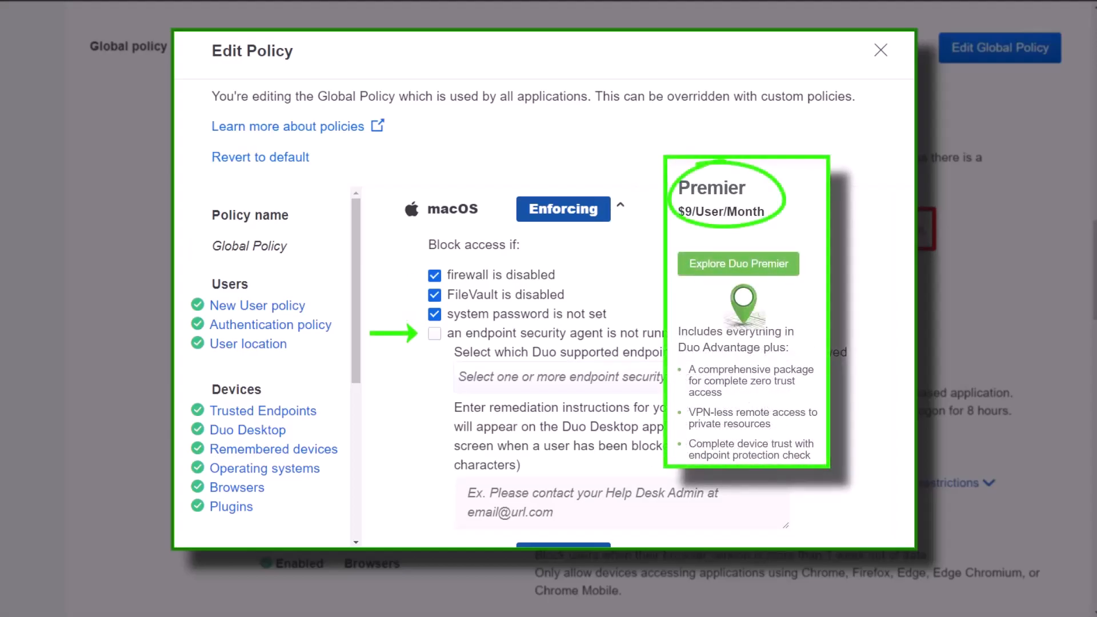
click(434, 333)
- Browse the endpoint security agents that can be allowed for macOS, and expand the Windows enforcement settings
click(773, 378)
scroll(773, 378, down, 3)
scroll(774, 378, down, 2)
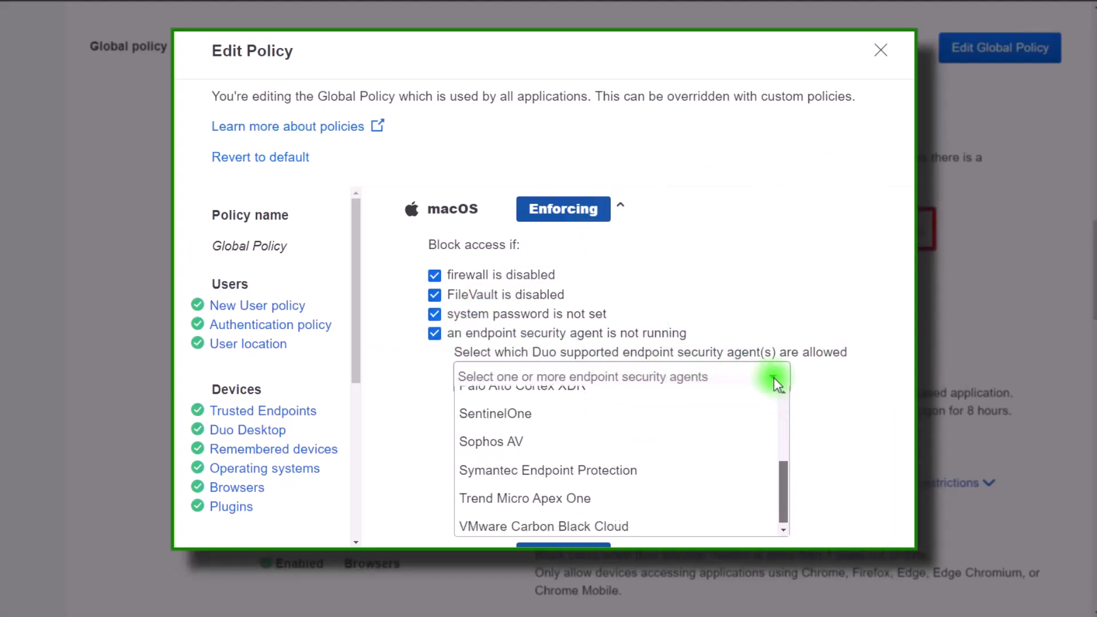
scroll(773, 378, up, 5)
scroll(775, 377, up, 1)
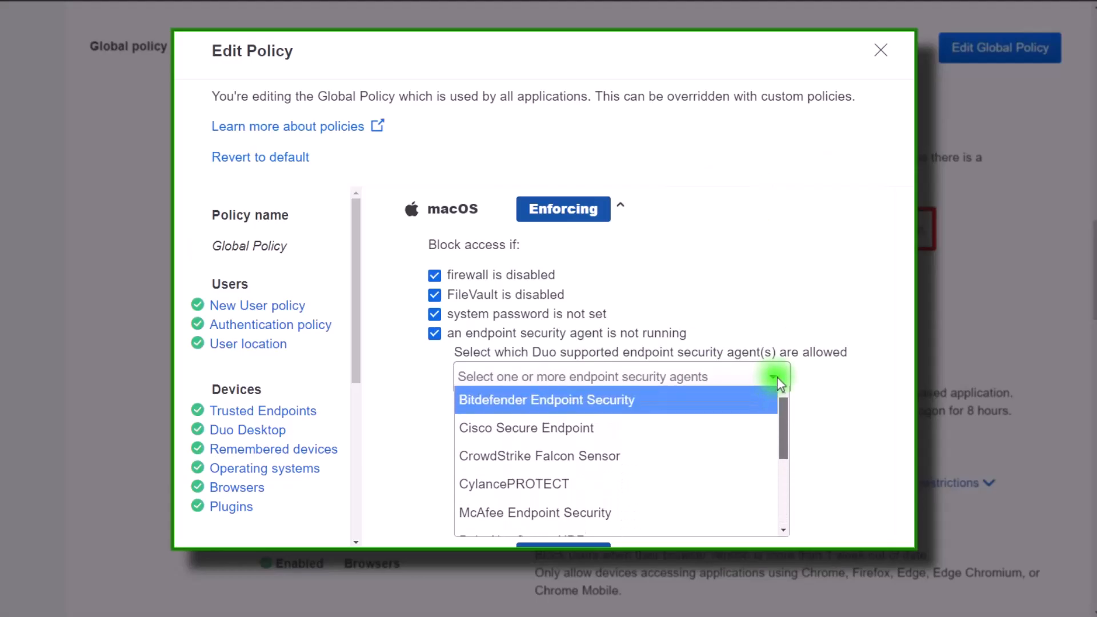
click(749, 350)
click(620, 209)
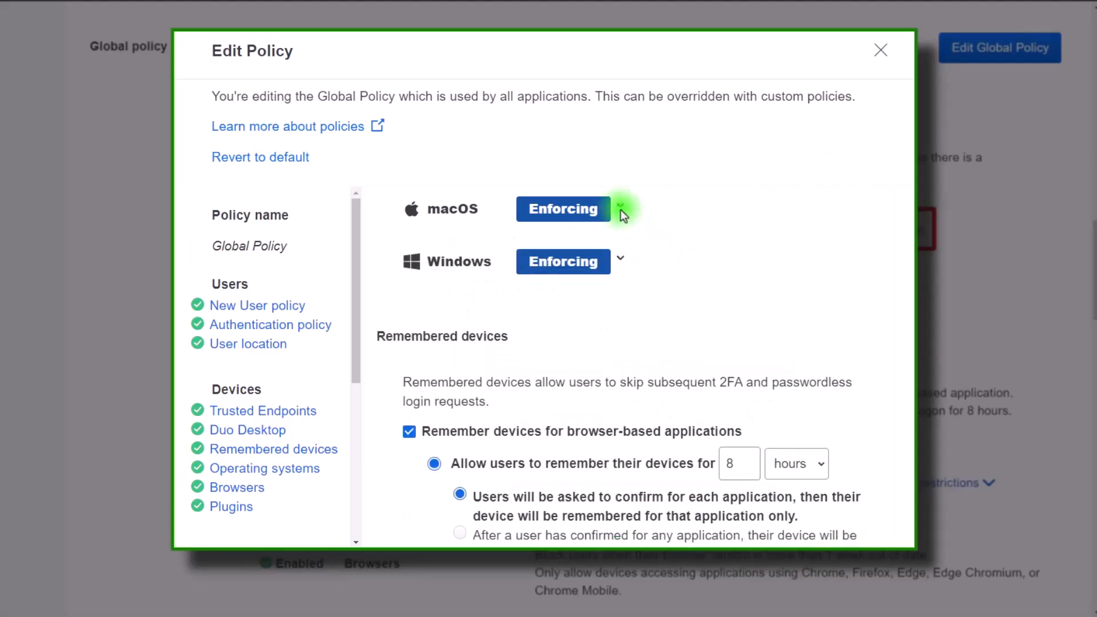
click(621, 262)
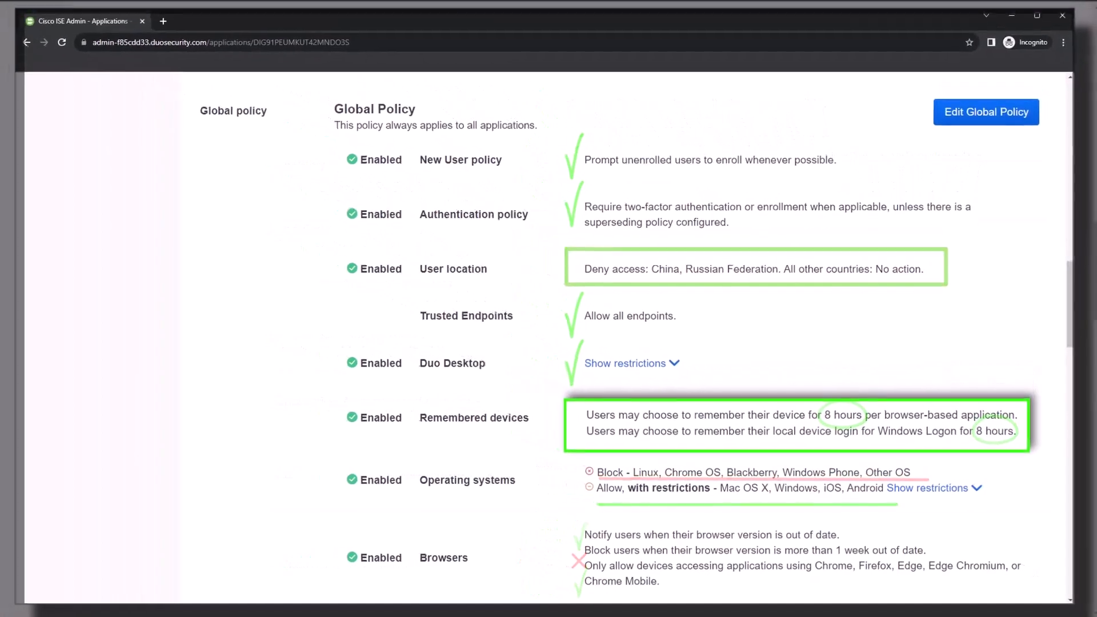
- Apply the ZT NetSecOps policy to all users of the Cisco ISE Admin application
scroll(548, 340, down, 8)
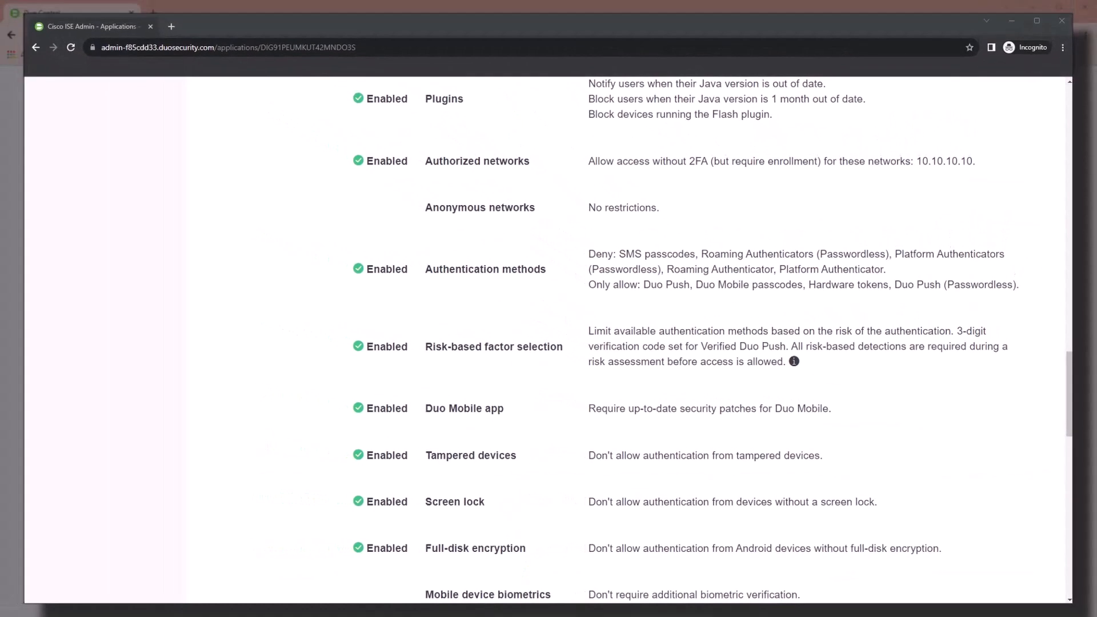
scroll(677, 255, up, 12)
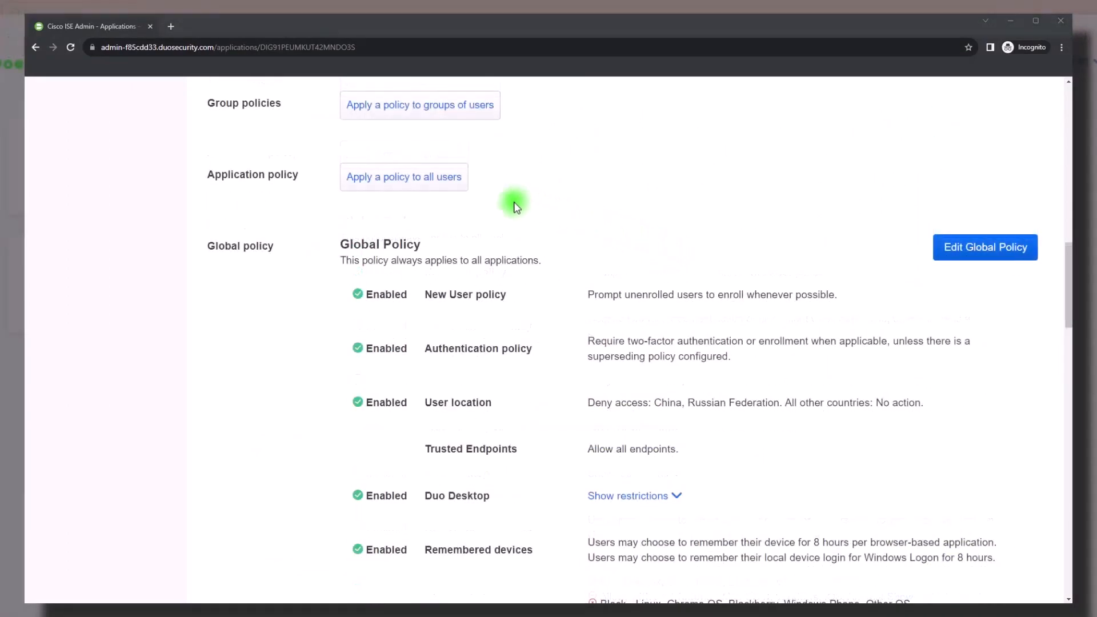
click(432, 181)
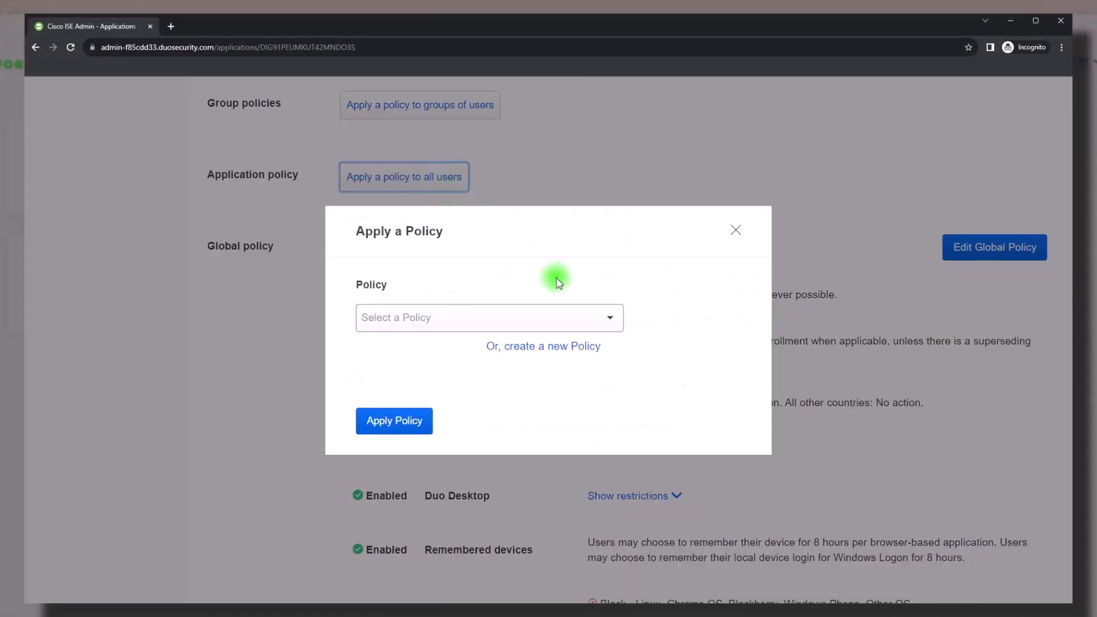
click(609, 318)
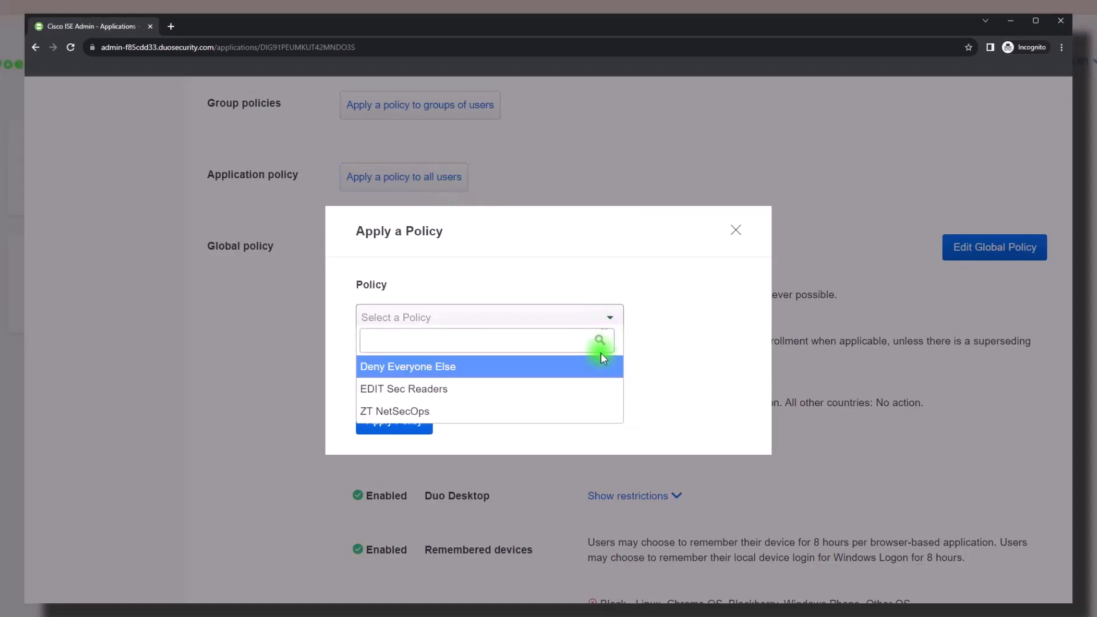
click(582, 413)
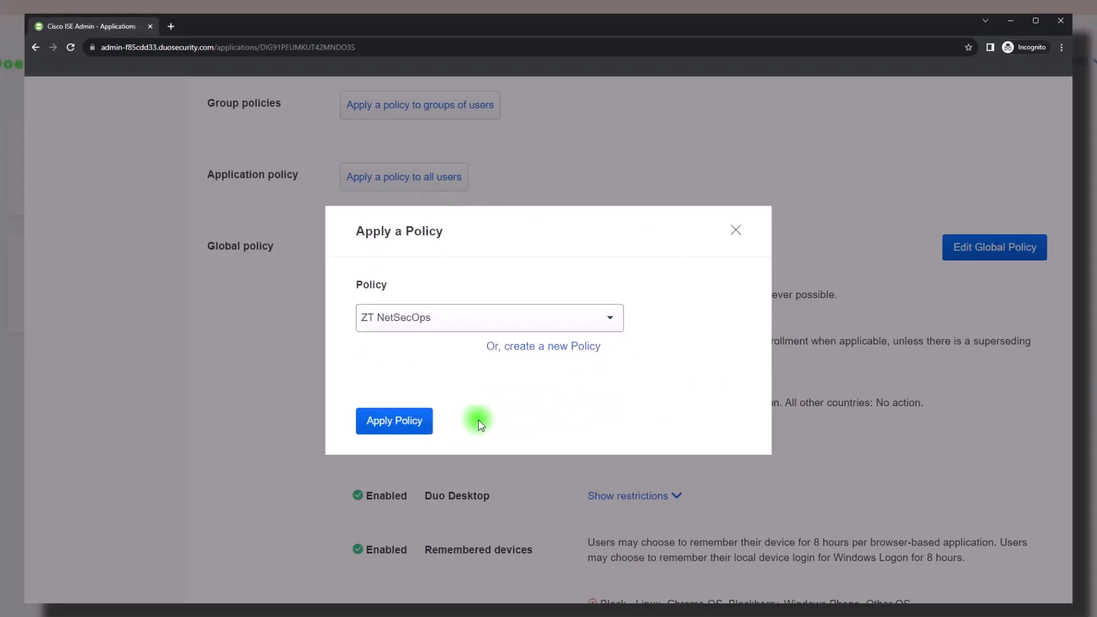
click(402, 423)
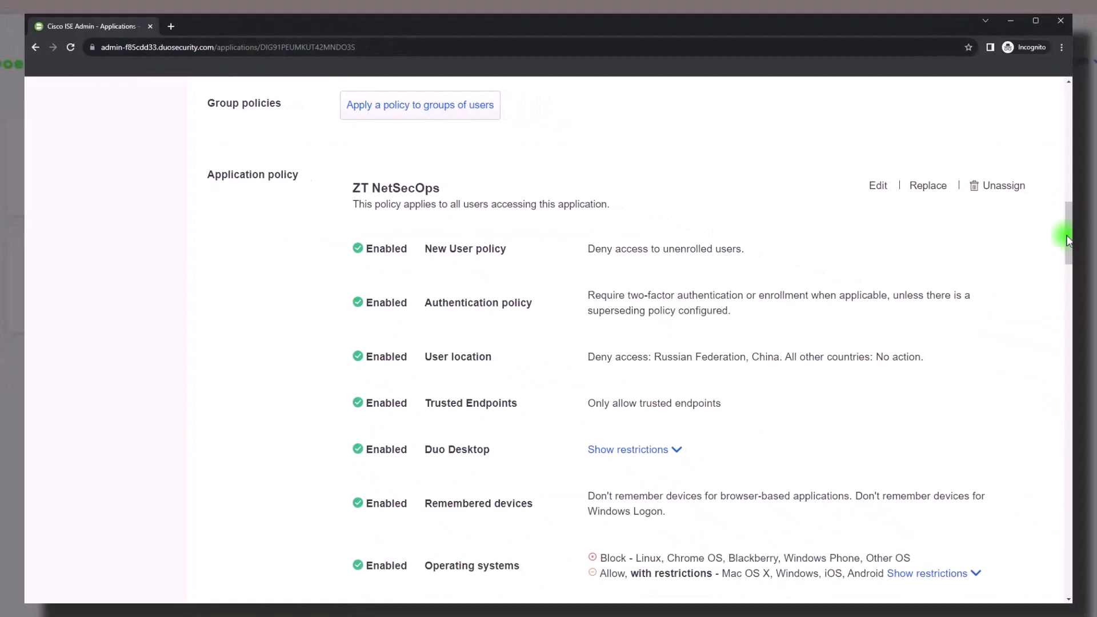
- Examine the ZT NetSecOps policy's trusted endpoint rule and its Duo Desktop restrictions for each operating system
scroll(1067, 240, down, 2)
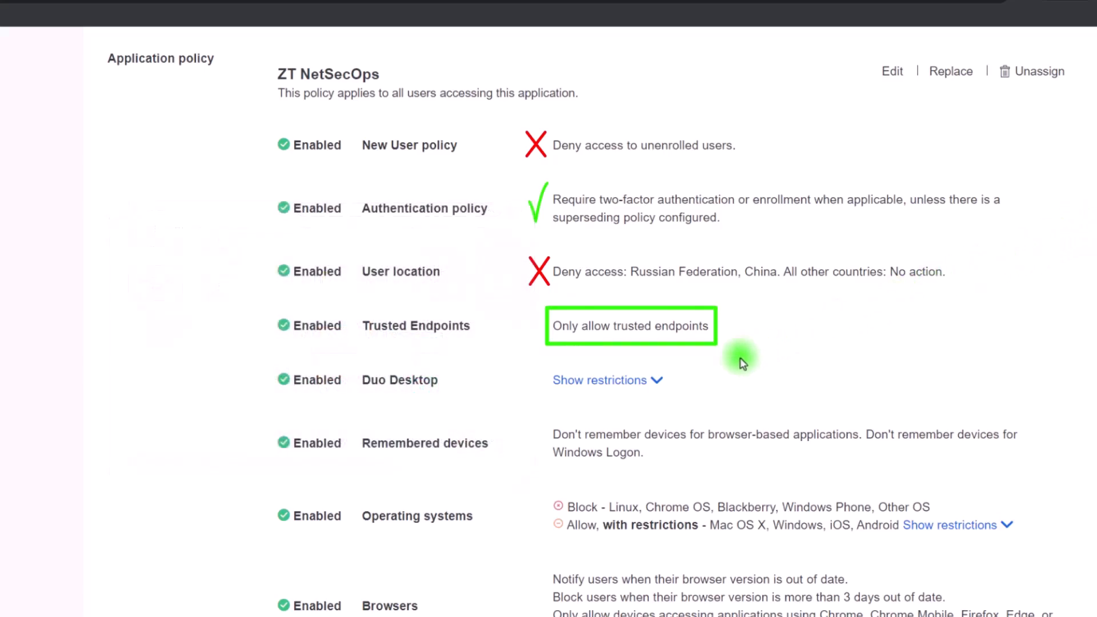
click(656, 381)
scroll(661, 388, down, 5)
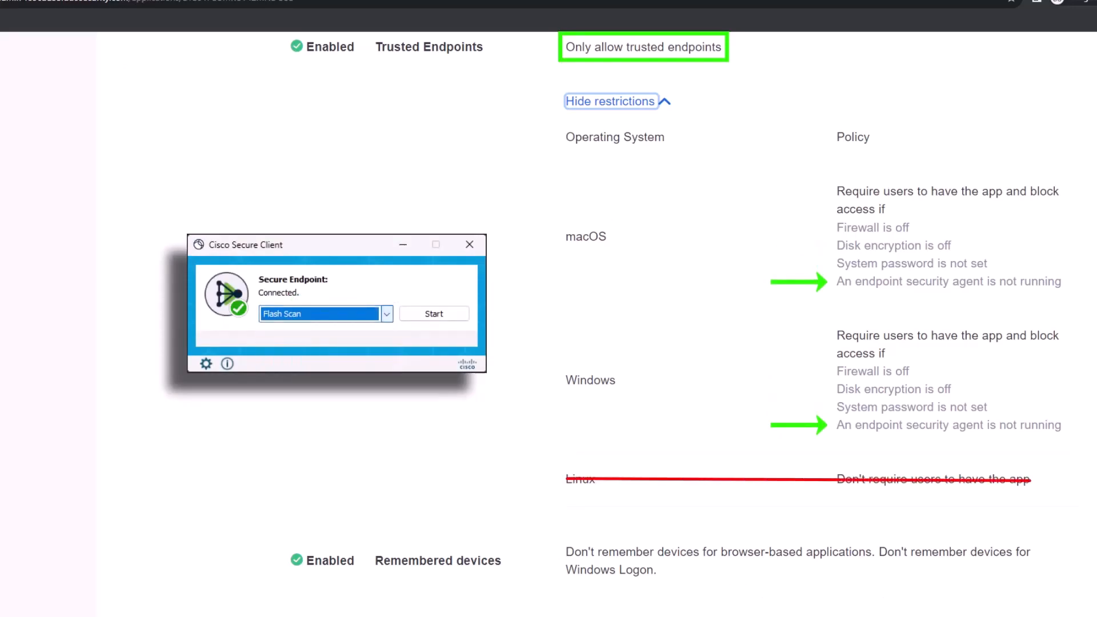
drag(1067, 244, 1066, 278)
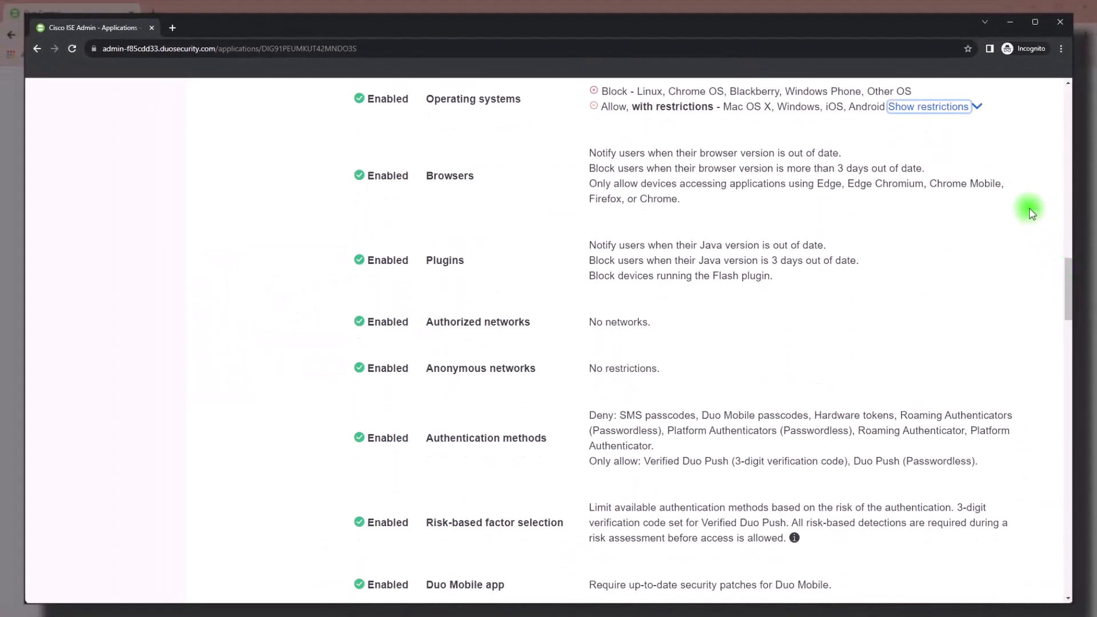
- Examine the policy's operating system version restrictions and its browser, plugin, network, authentication and mobile device rules
click(978, 107)
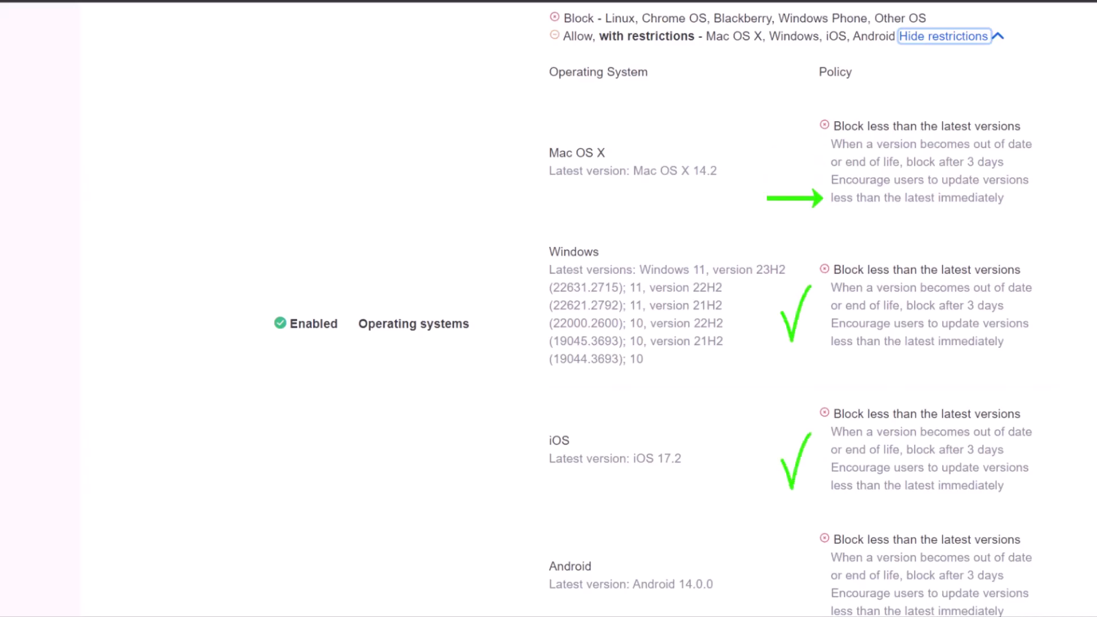
click(998, 37)
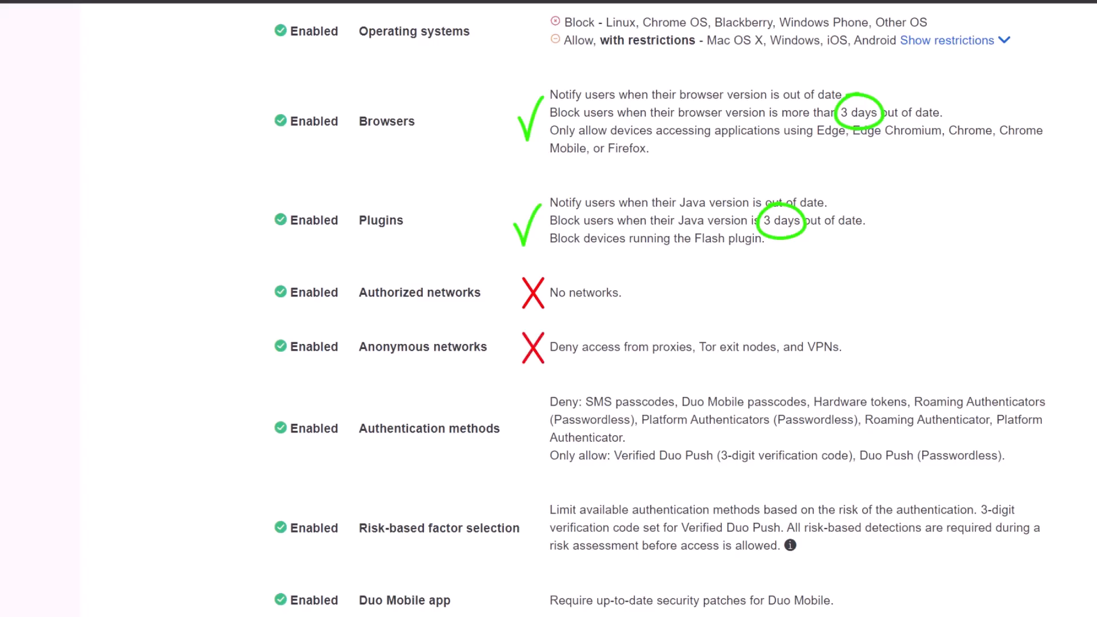
scroll(657, 308, down, 6)
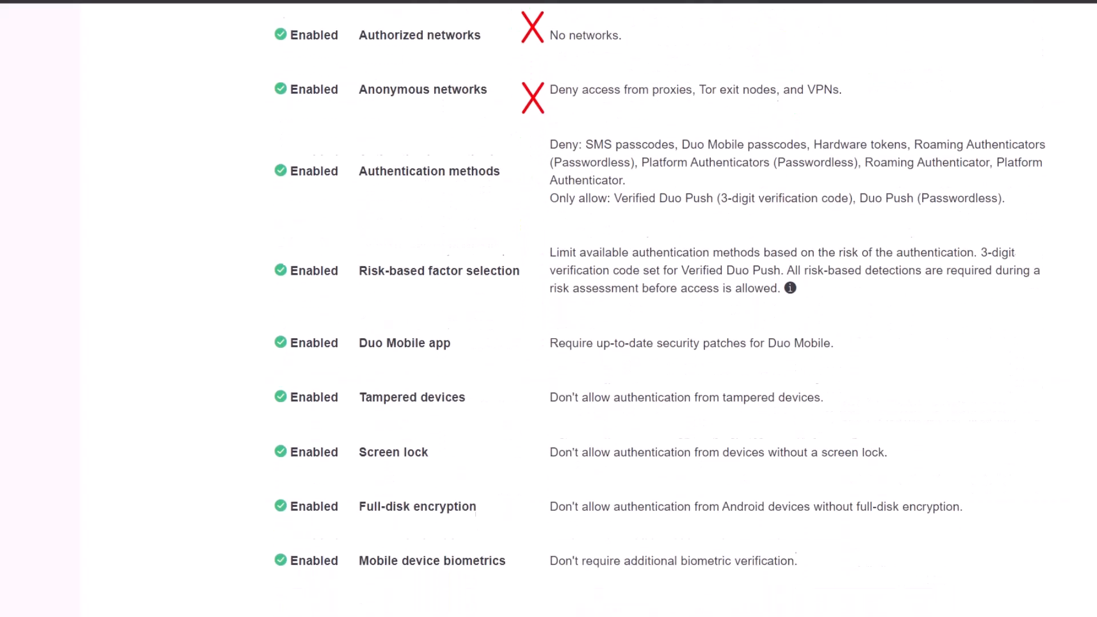
scroll(656, 309, down, 1)
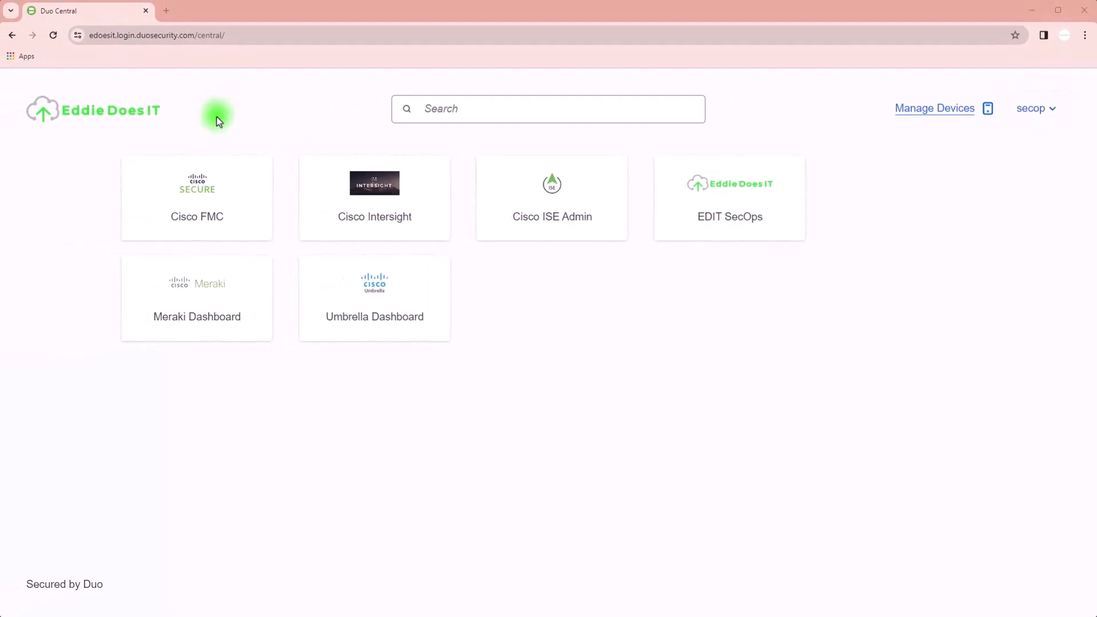
- Launch Cisco FMC from Duo Central, look at its managed device list and close it again
click(202, 176)
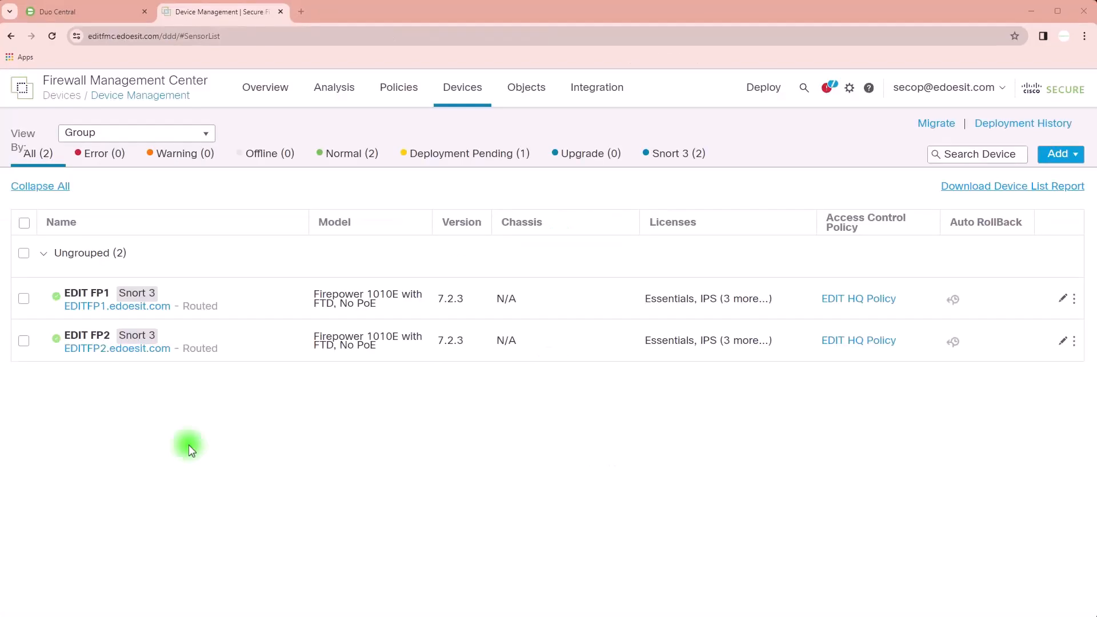
mouse_move(147, 356)
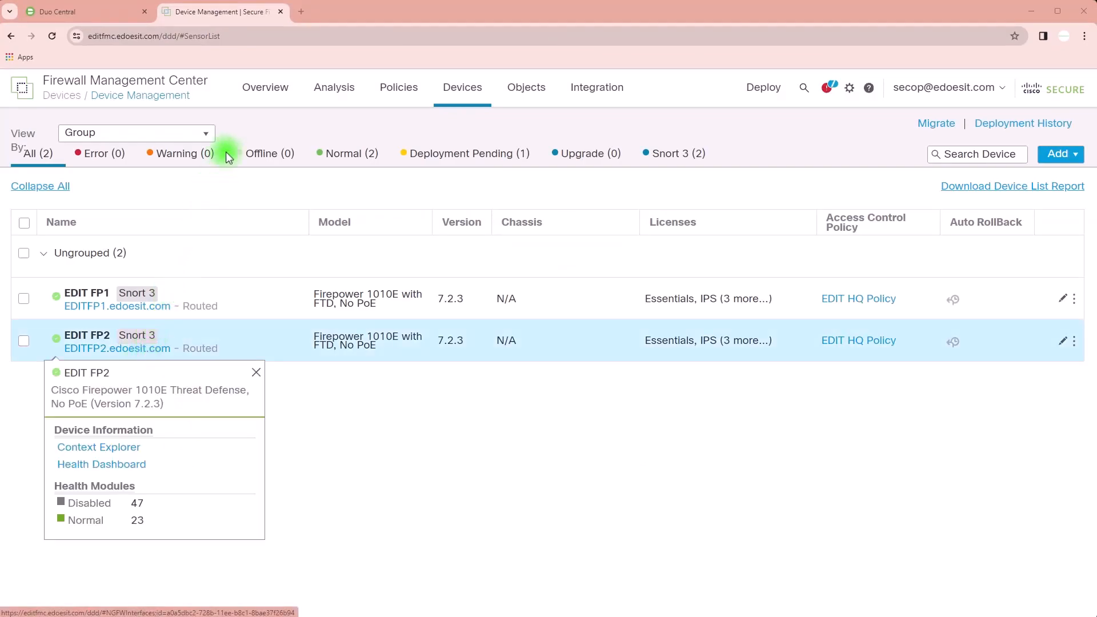
click(280, 12)
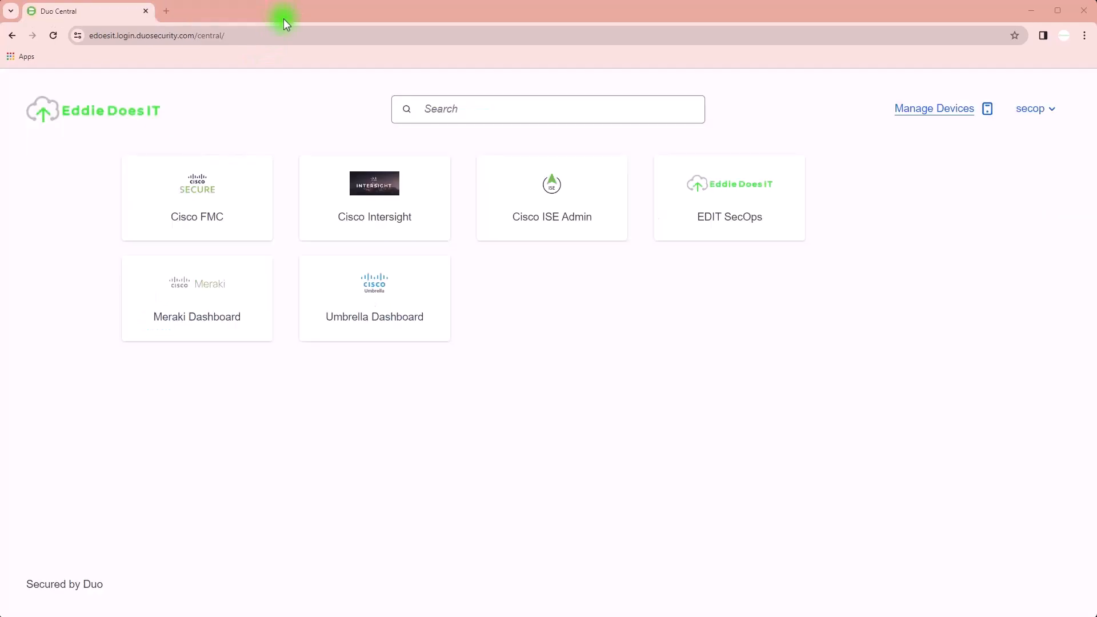
- Launch Cisco Intersight from Duo Central, look at the user list in its access settings and close it
click(378, 200)
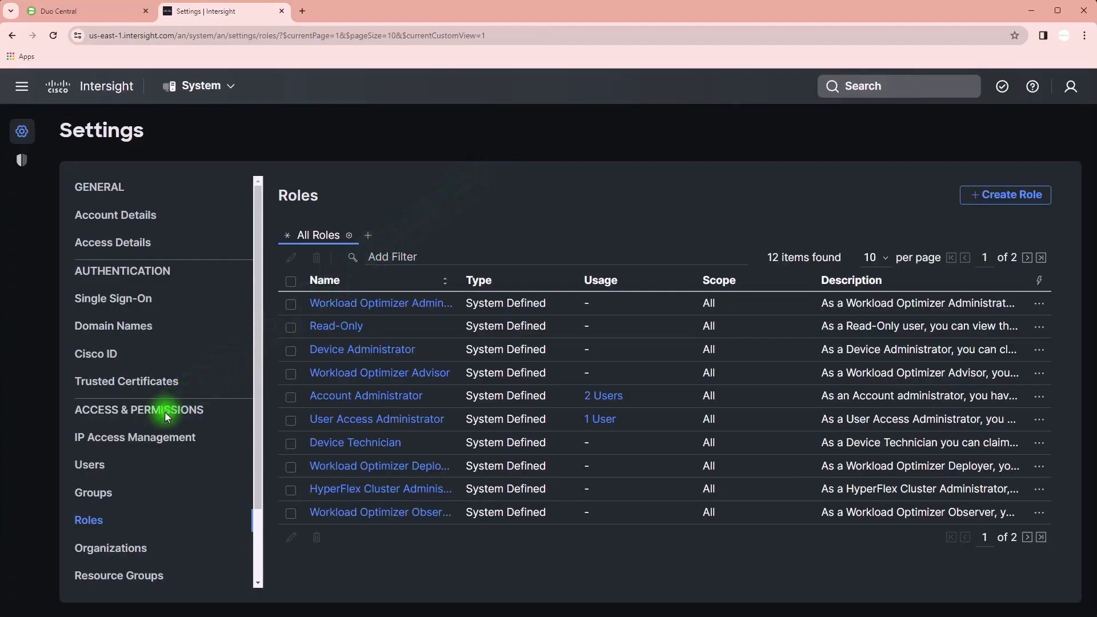
click(100, 464)
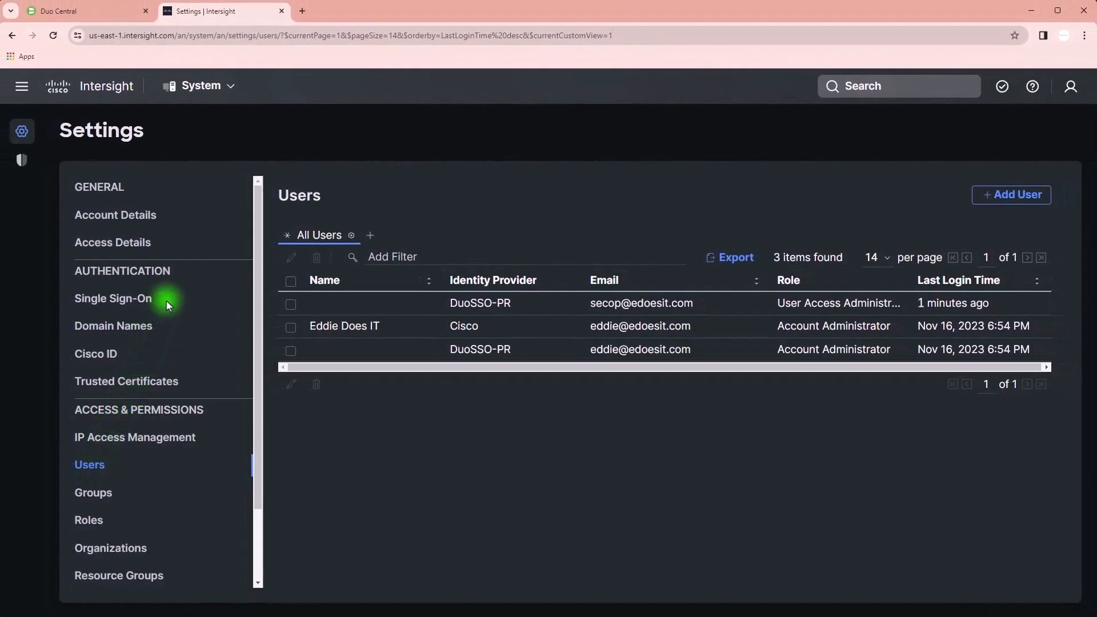
click(281, 11)
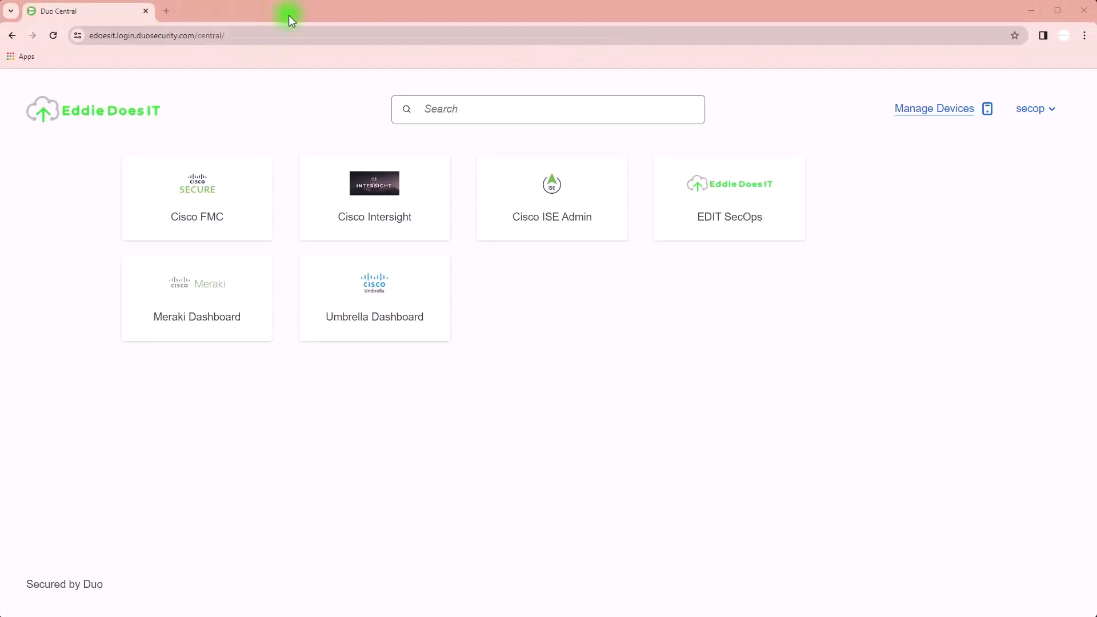
- Launch Cisco ISE Admin from Duo Central, sign in with SAML and view its Active Directory and SAML external identity sources
click(550, 201)
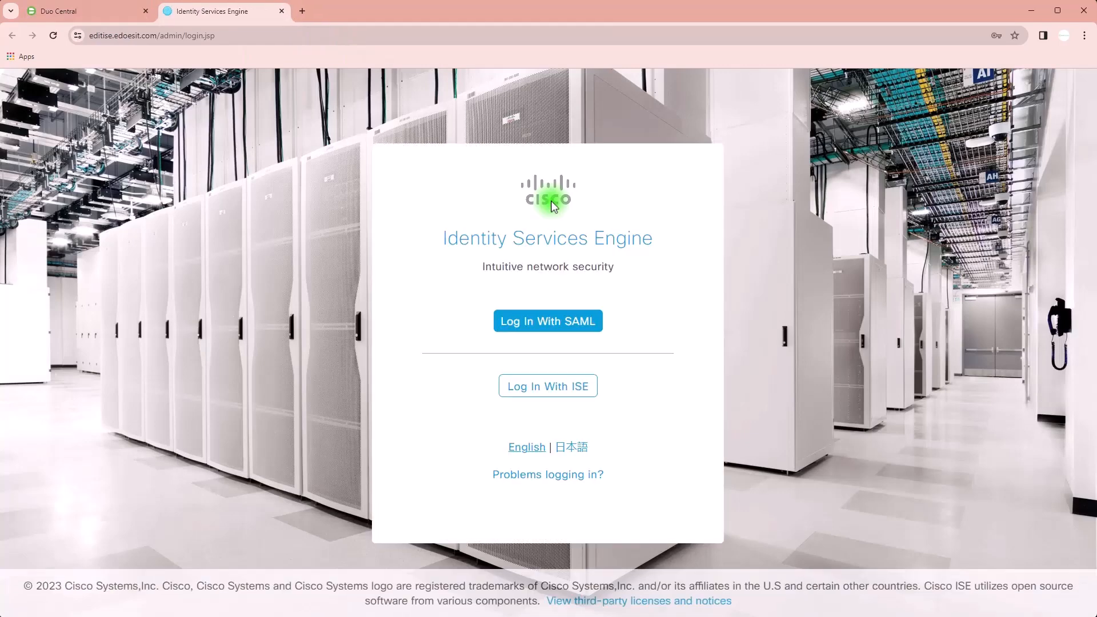
click(562, 322)
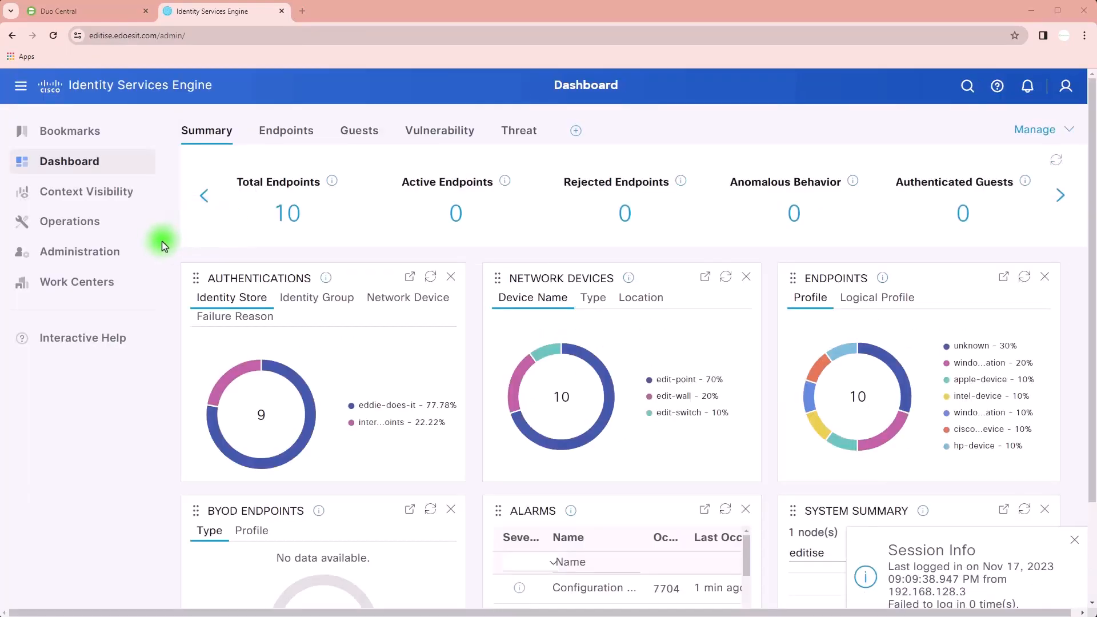
mouse_move(134, 255)
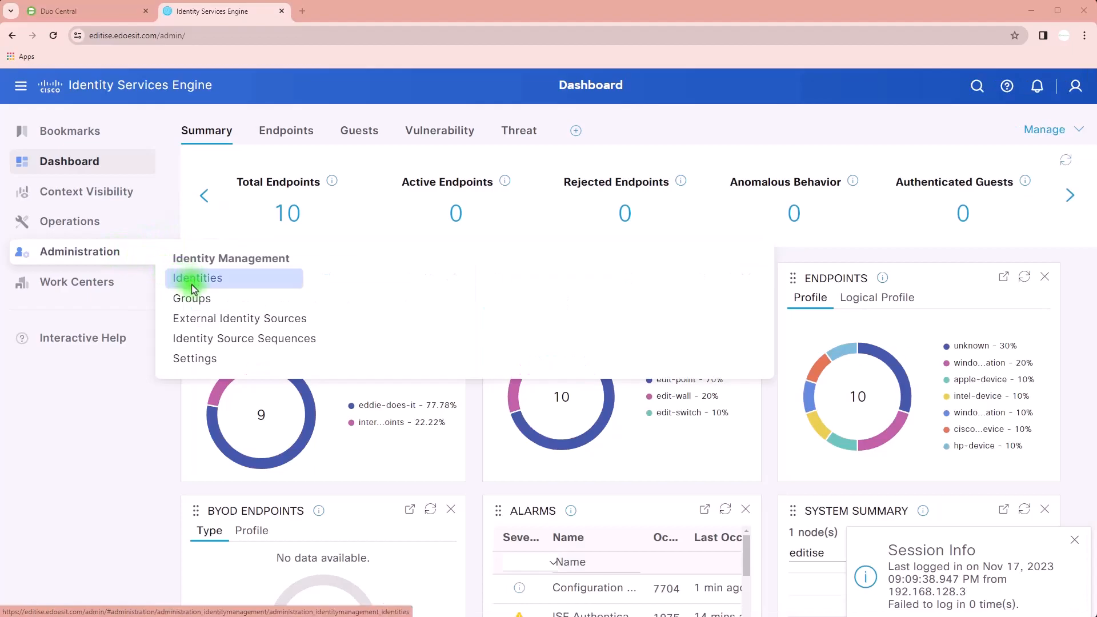
click(192, 322)
click(238, 259)
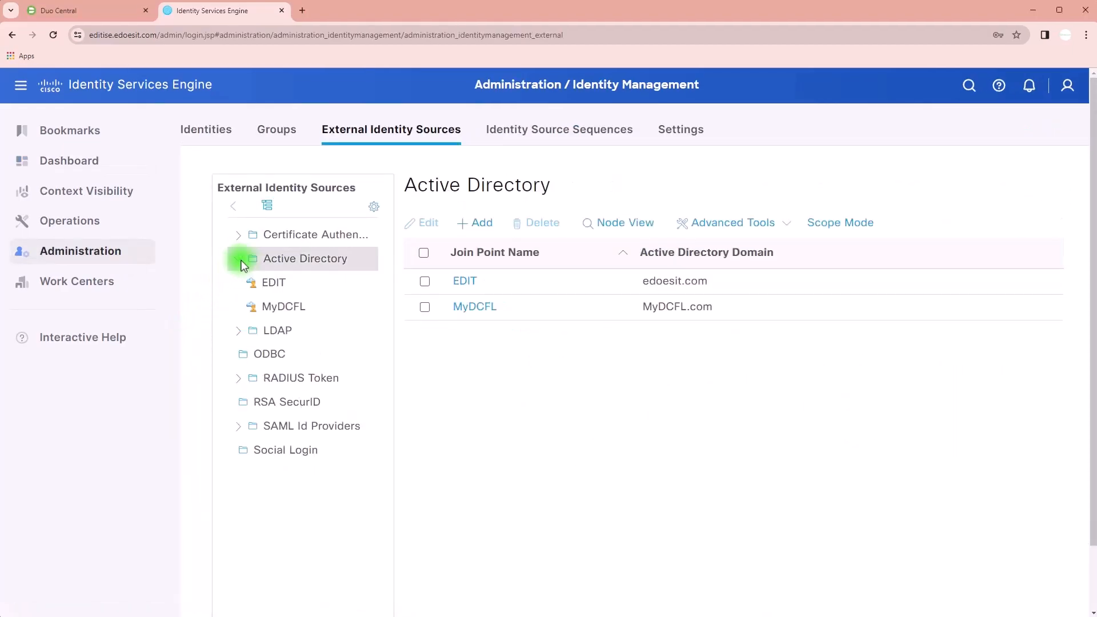
click(238, 426)
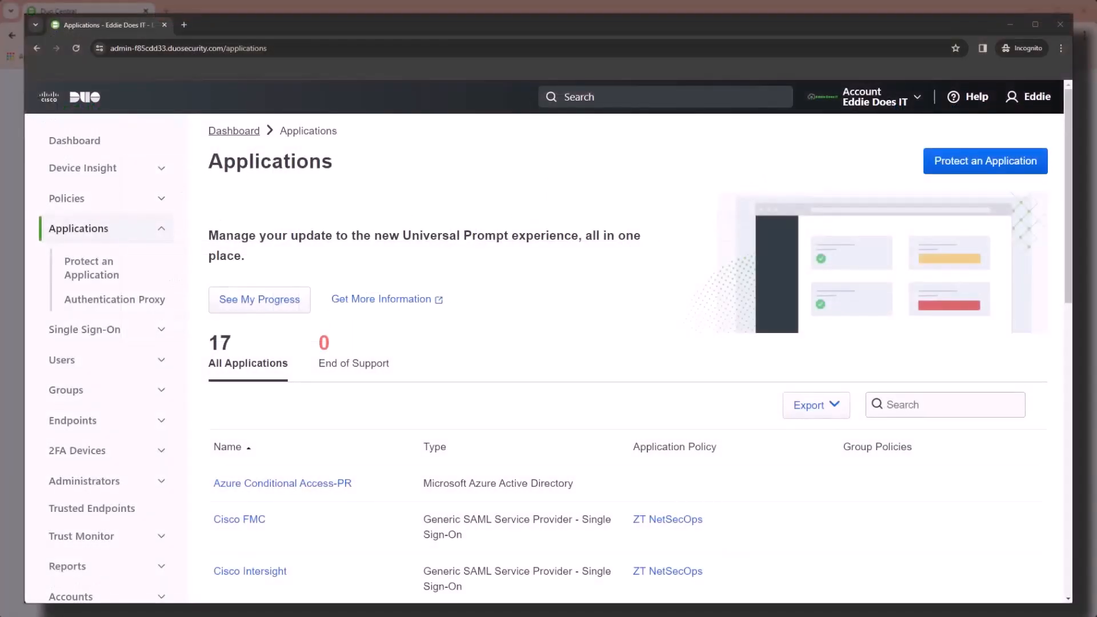
- In the Duo Admin Panel, start a group policy for the Meraki Dashboard application and select the EDIT Sec Readers policy
scroll(548, 343, down, 10)
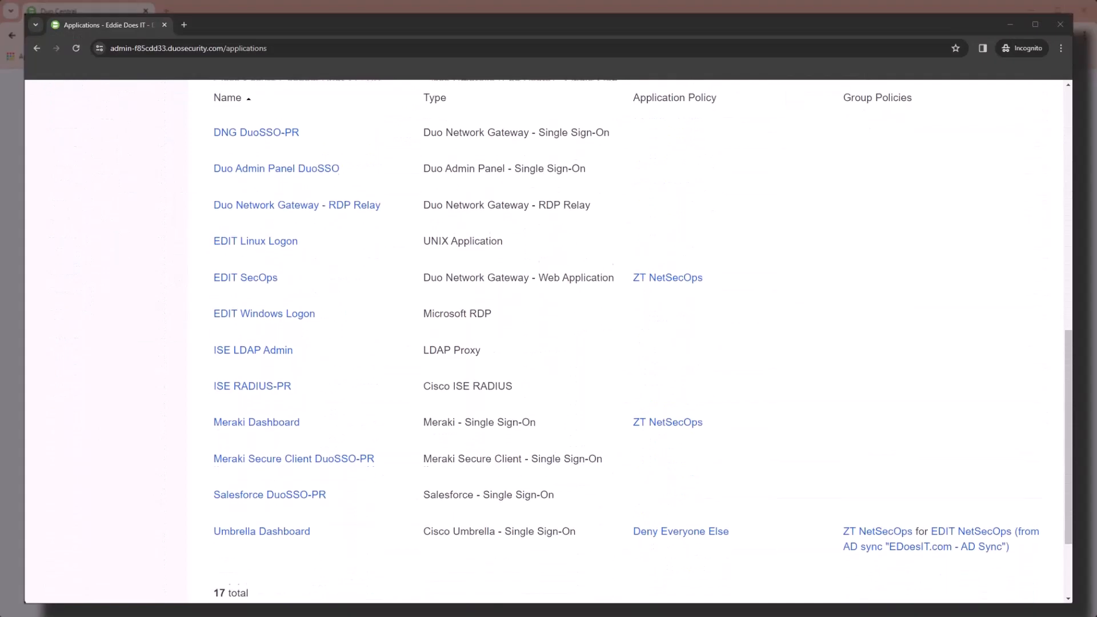
scroll(399, 348, down, 2)
click(284, 346)
scroll(284, 350, down, 10)
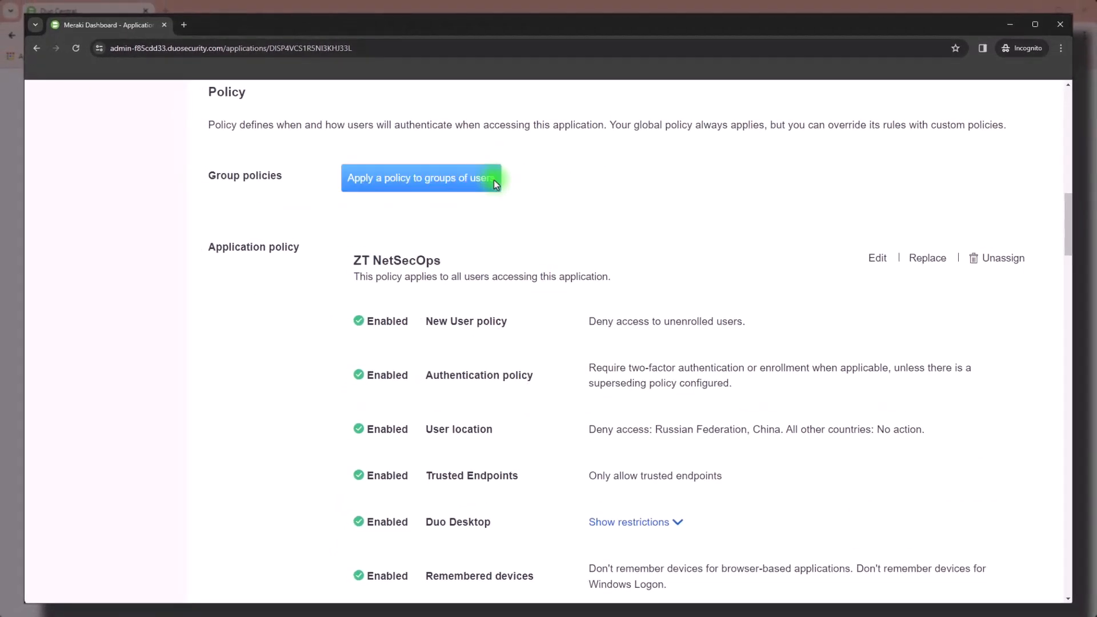
click(494, 181)
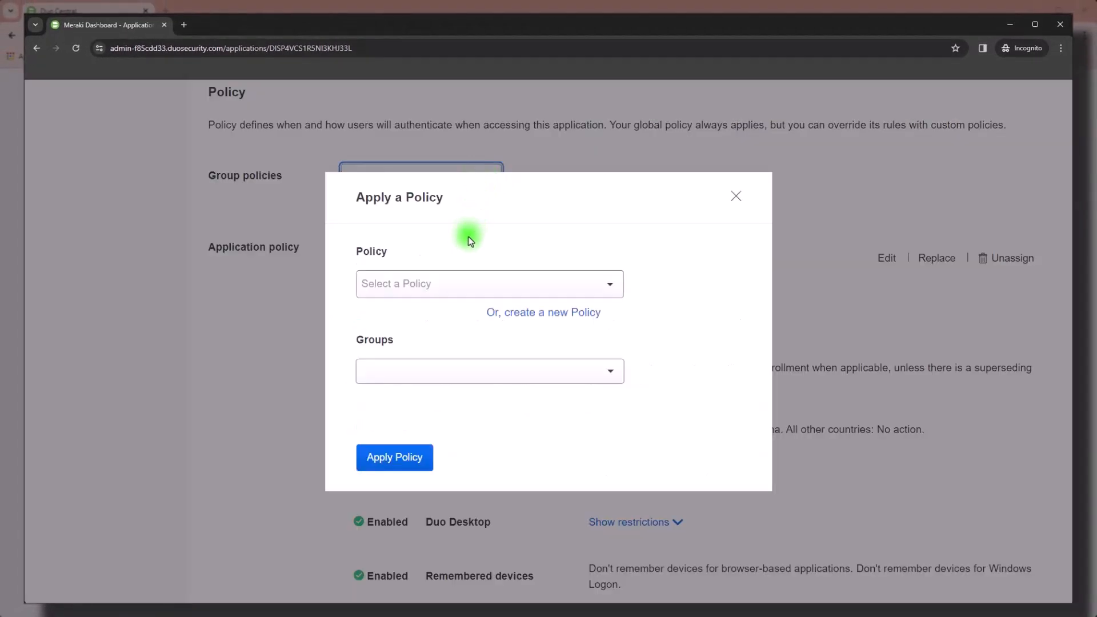
click(454, 292)
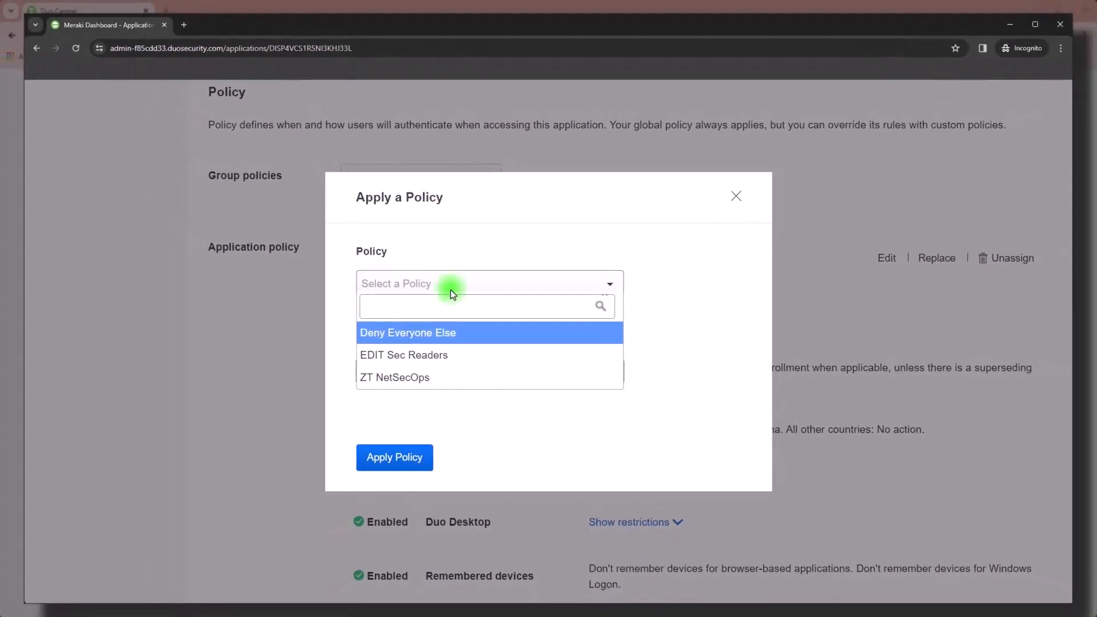
click(427, 355)
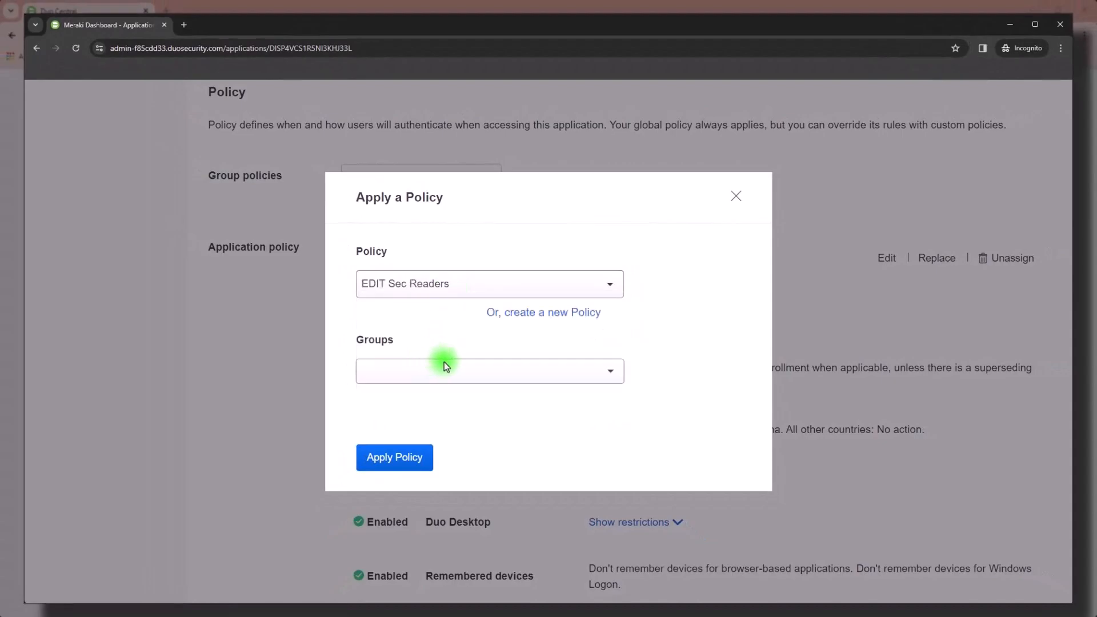
click(478, 373)
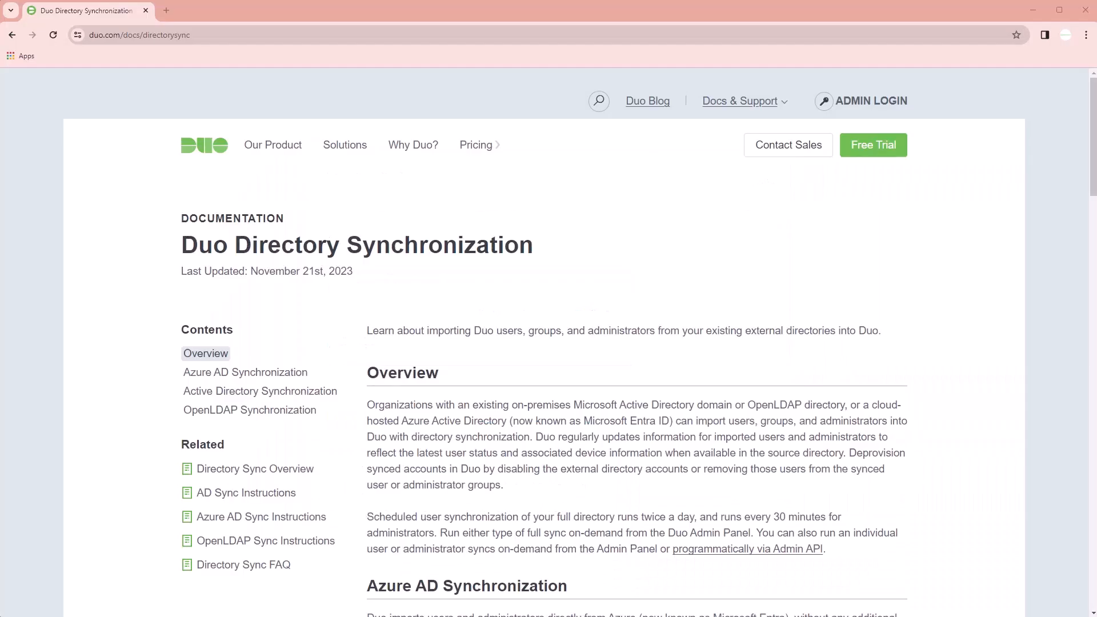
- Read the Azure AD and Active Directory synchronization sections of the Duo Directory Synchronization documentation
scroll(548, 342, down, 5)
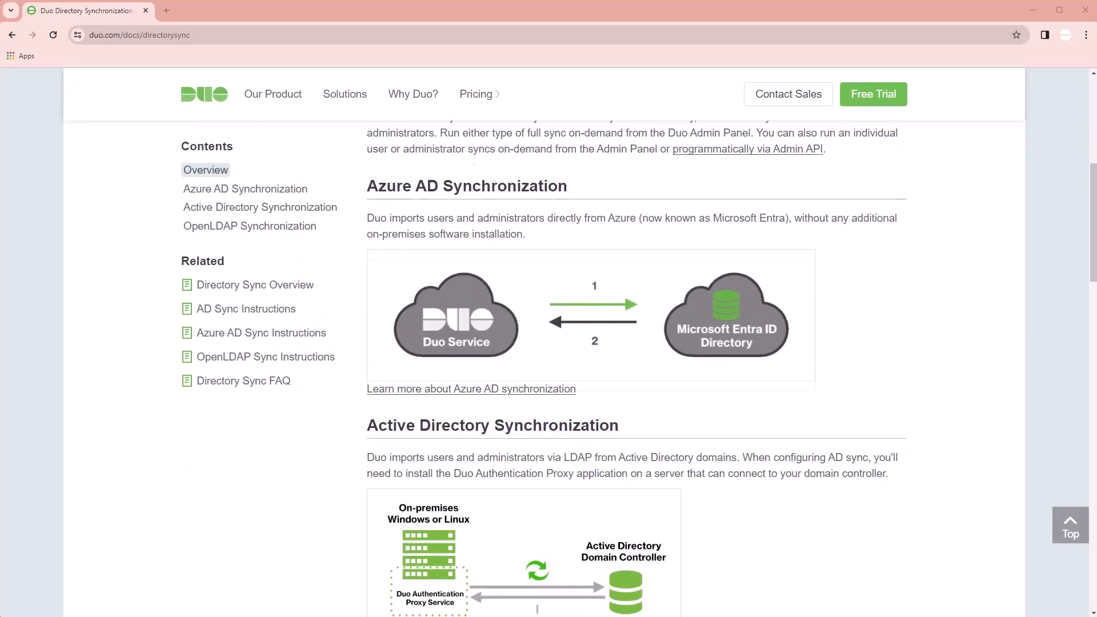
scroll(636, 368, down, 5)
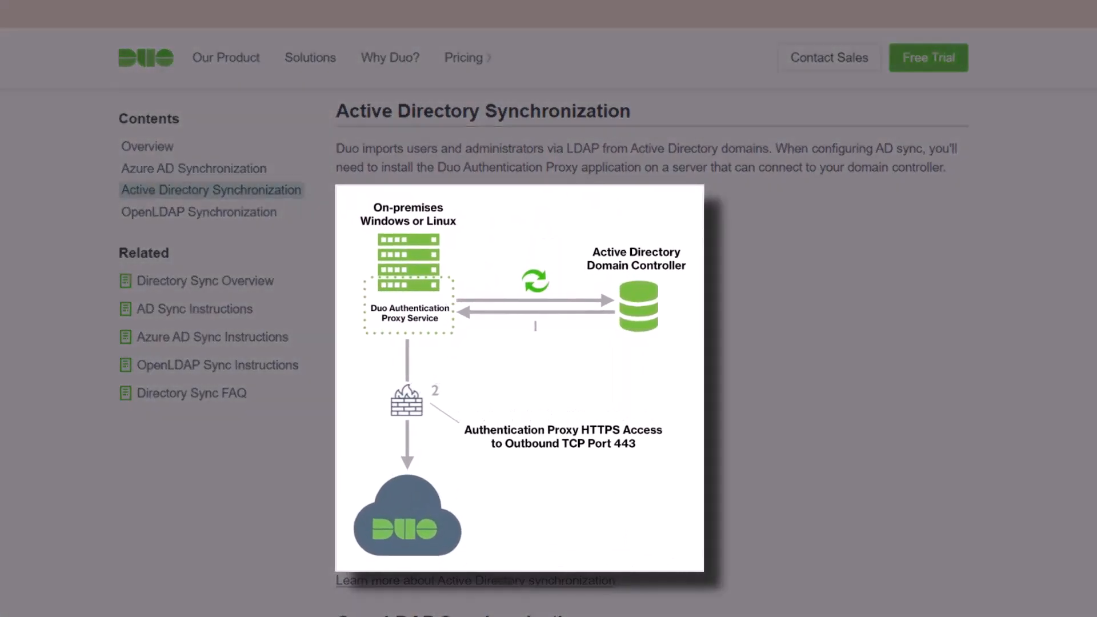
- Apply the selected EDIT Sec Readers policy to the AD-synced EDIT SEC group
click(487, 380)
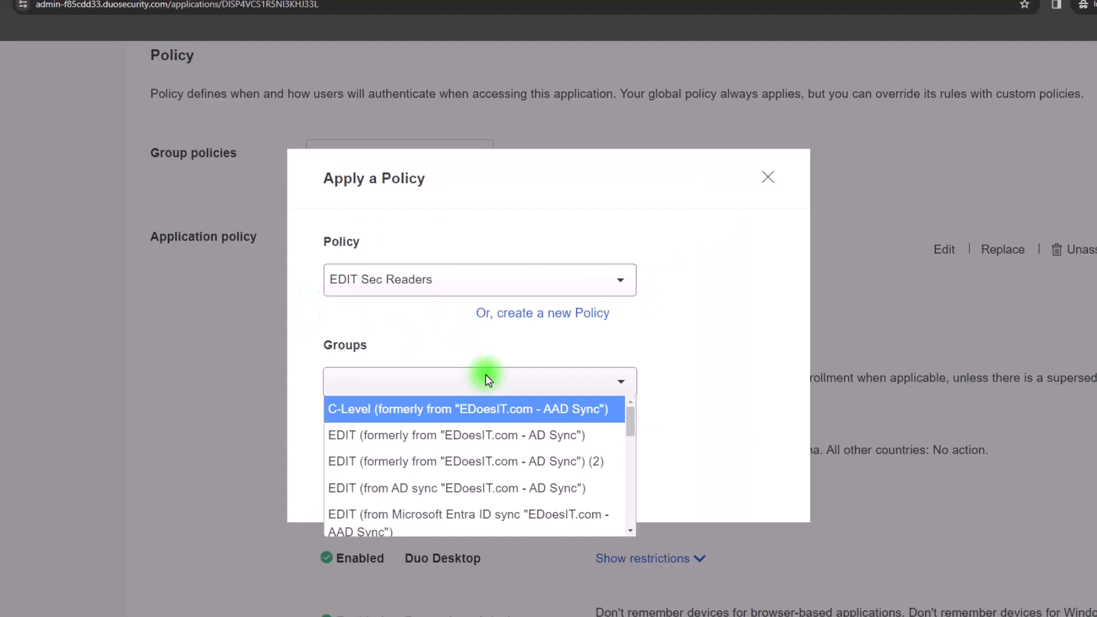
text(EDIT SEC)
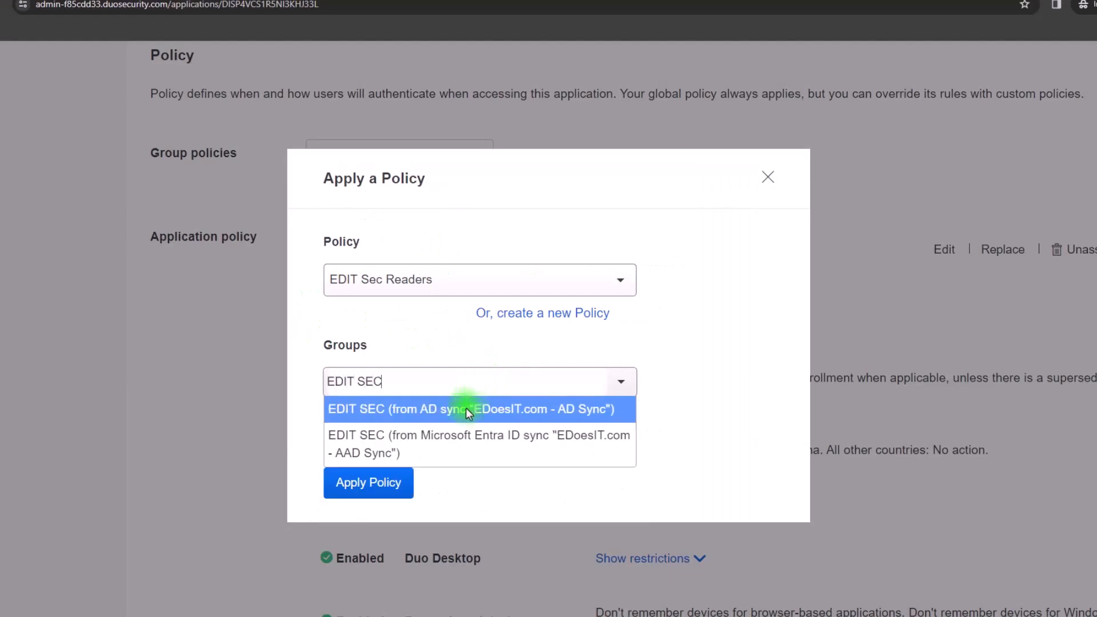
click(467, 410)
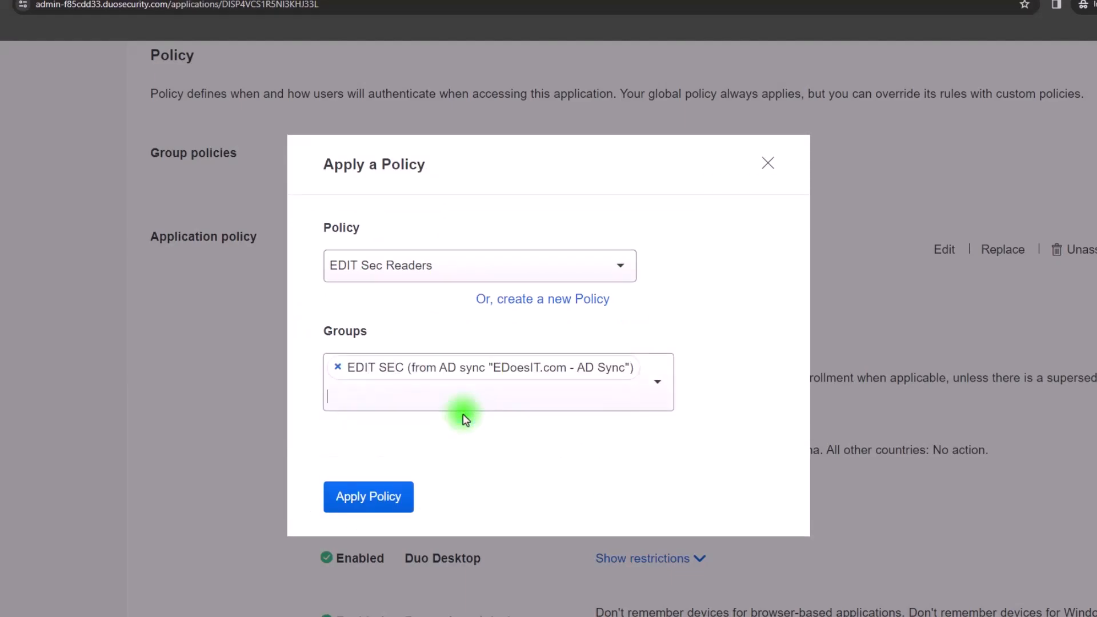
click(367, 496)
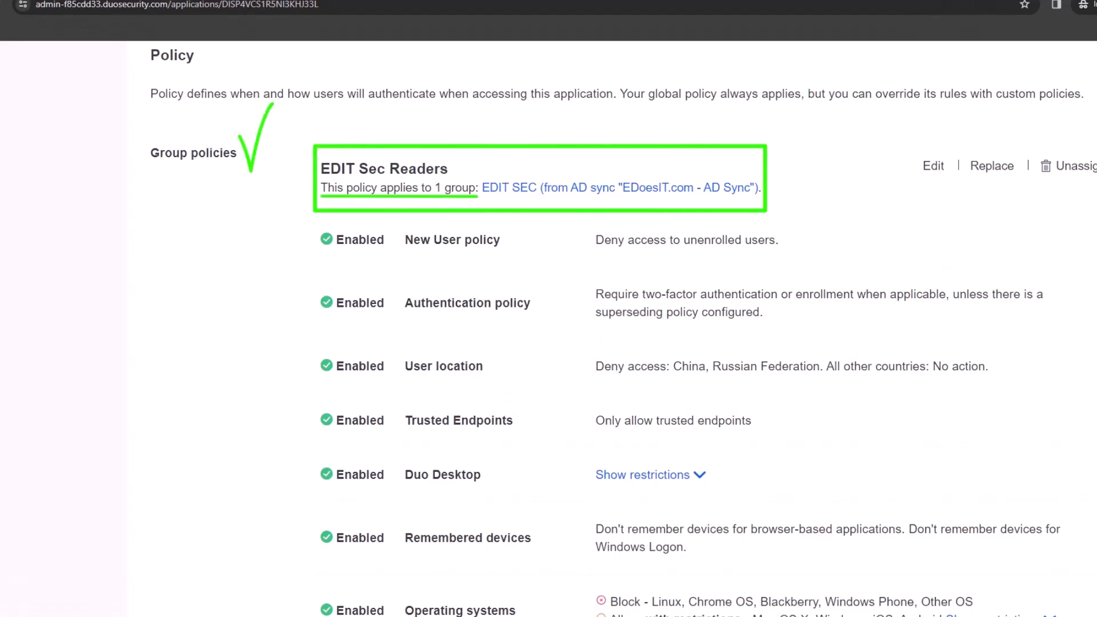
- Examine the EDIT Sec Readers group policy's rules and the ZT NetSecOps application policy of the Meraki Dashboard application
scroll(623, 329, down, 5)
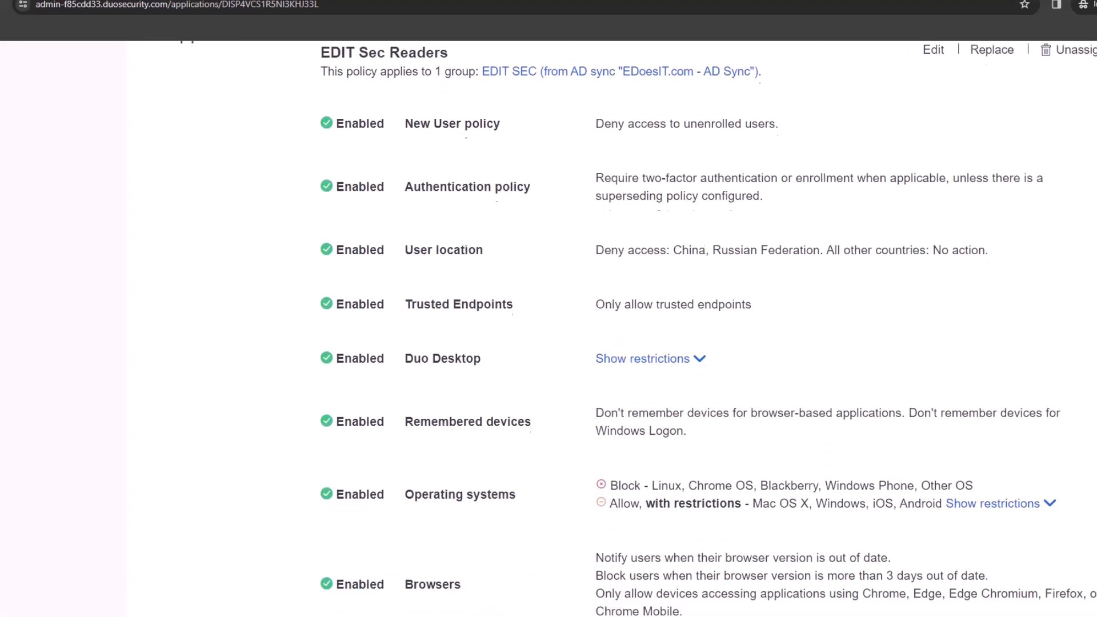
scroll(624, 328, down, 7)
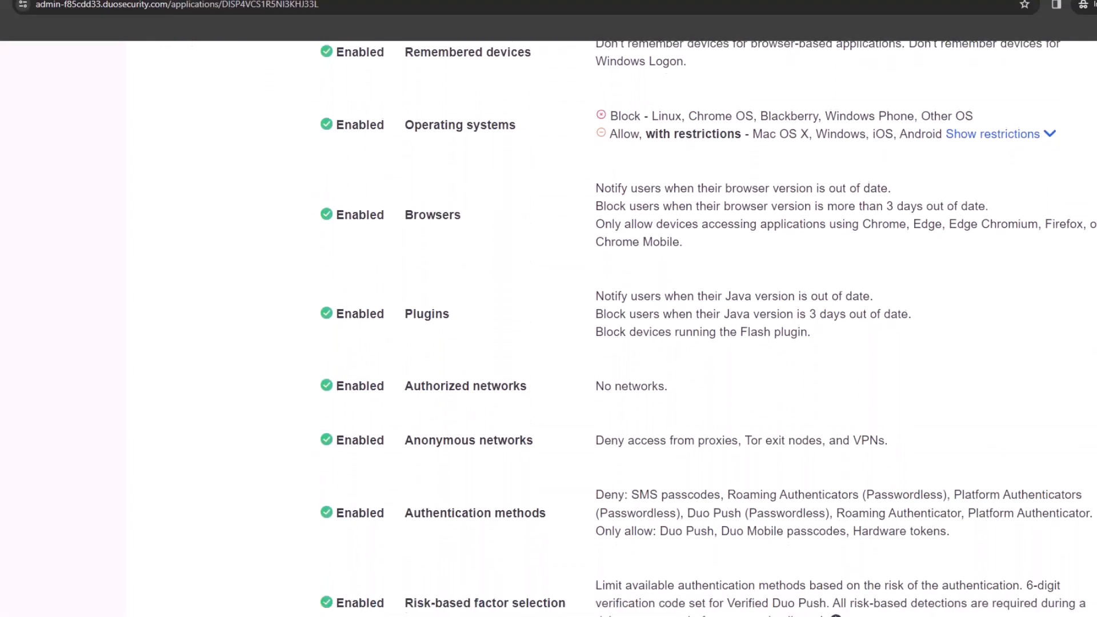
scroll(624, 329, down, 1)
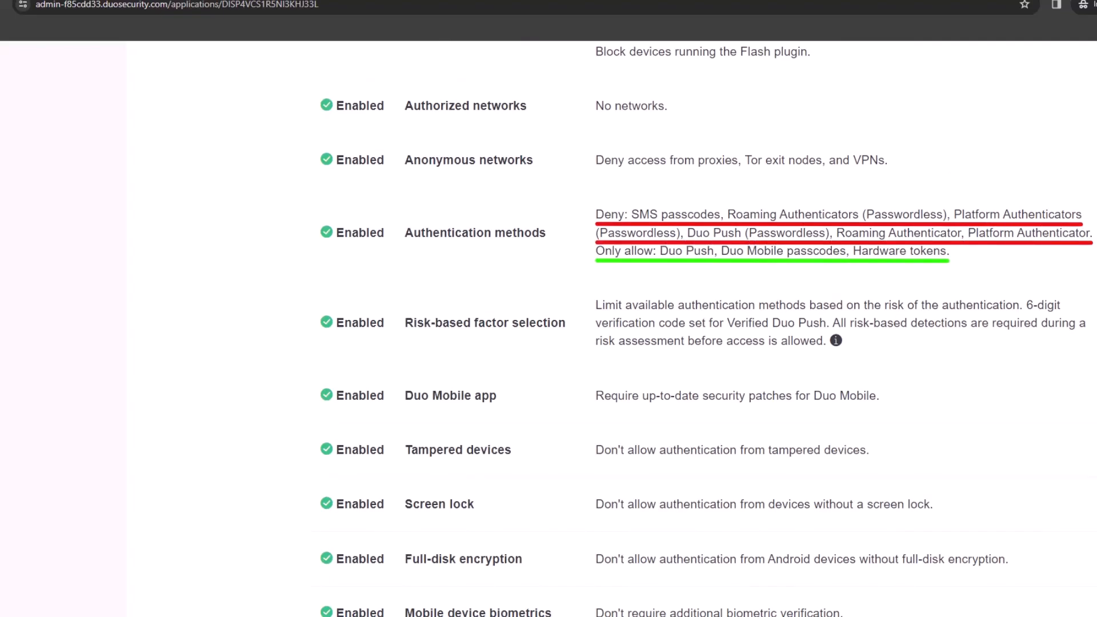
scroll(624, 329, down, 2)
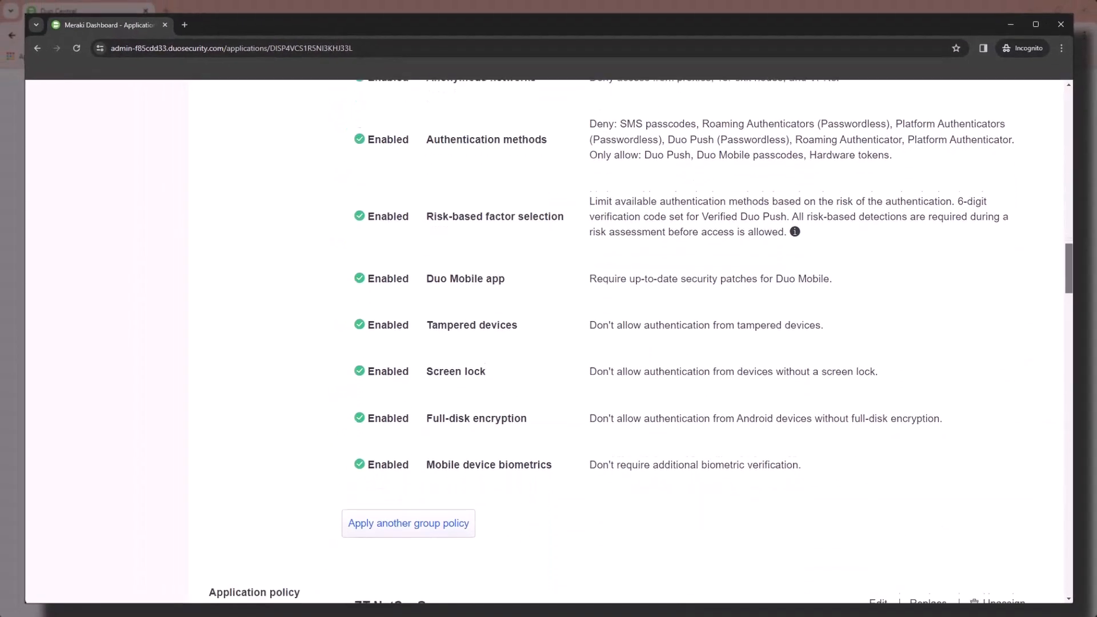
scroll(641, 343, down, 6)
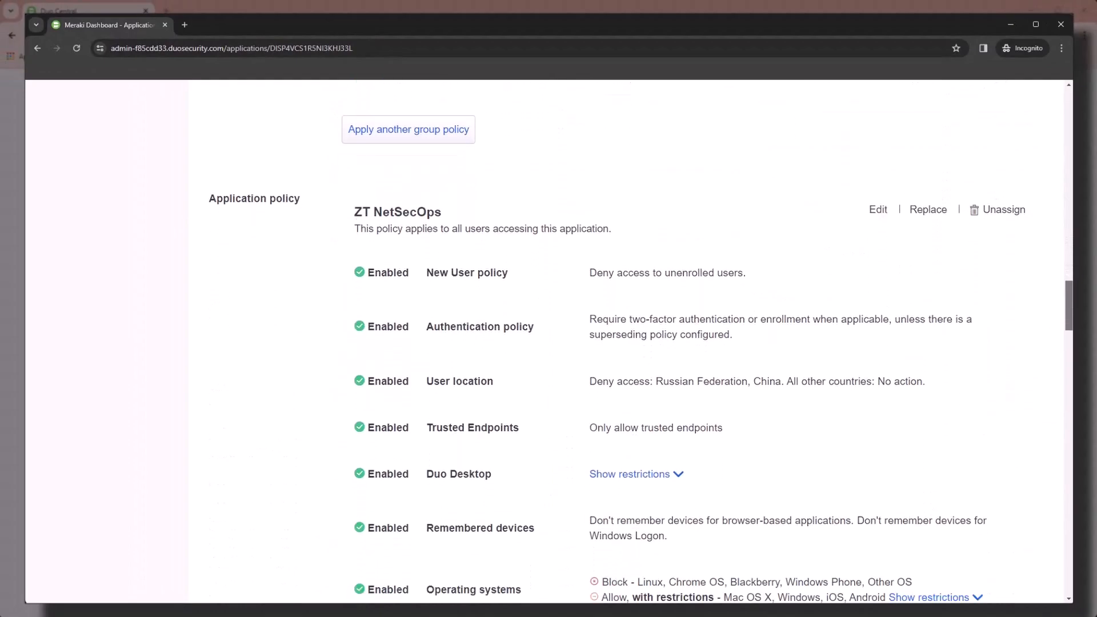
scroll(616, 338, down, 11)
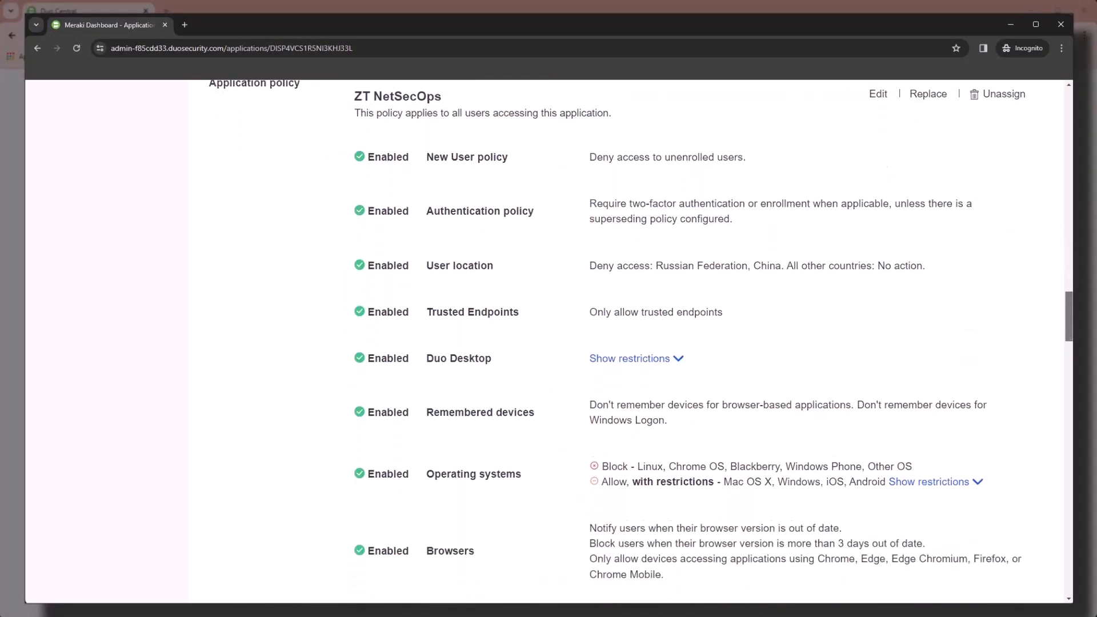
scroll(624, 328, down, 5)
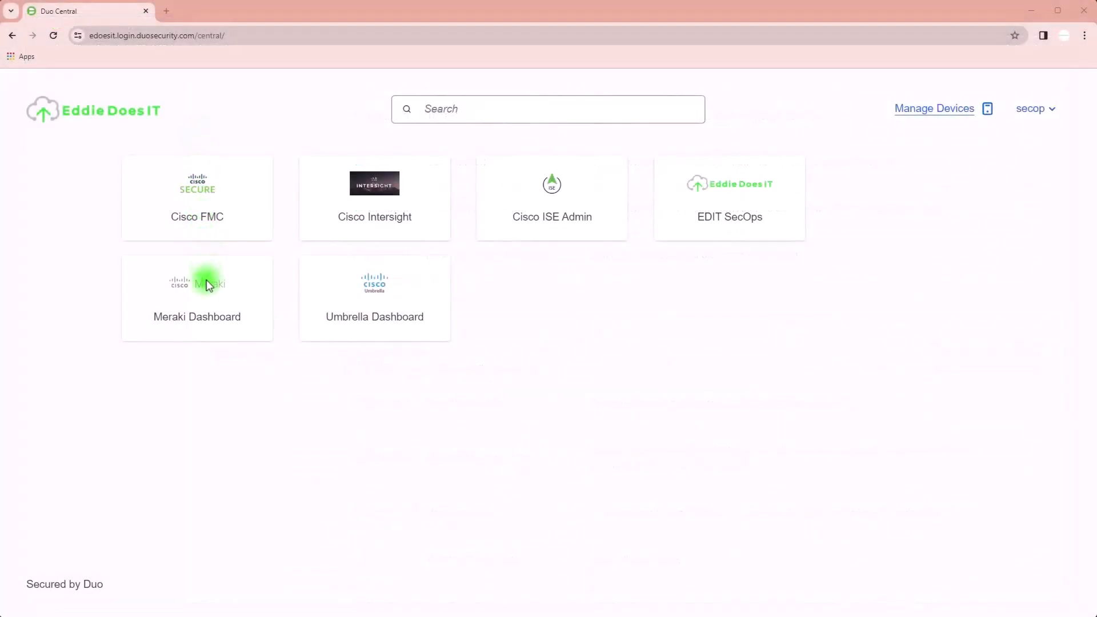
- Launch the Meraki Dashboard from Duo Central
click(206, 302)
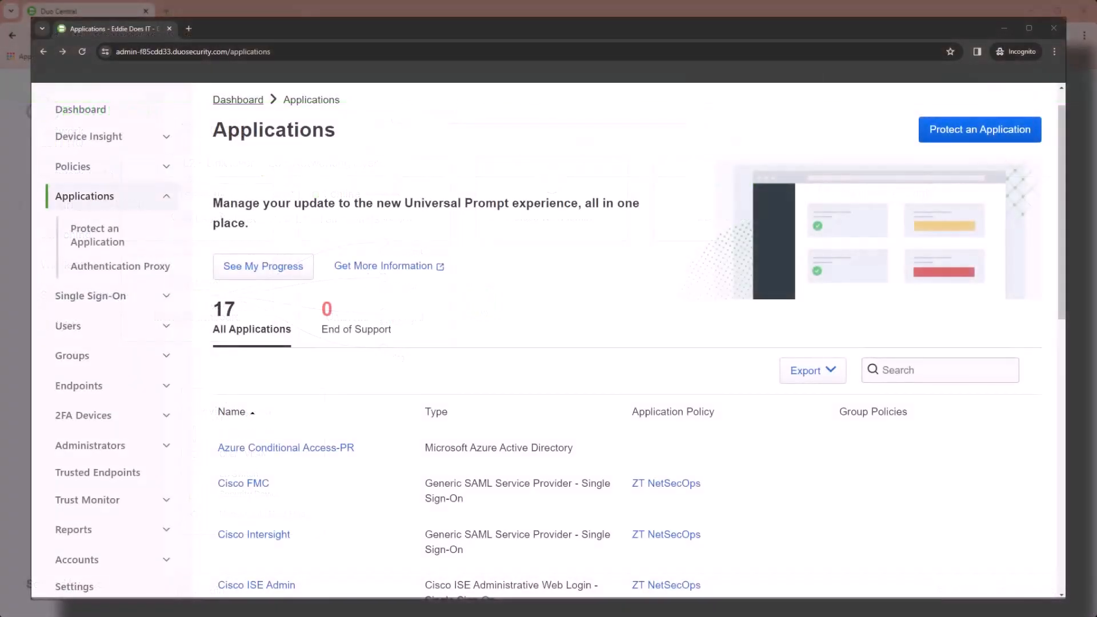
- Apply the Deny Everyone Else policy to all users of the Umbrella Dashboard application in the Duo Admin Panel
scroll(571, 343, down, 1)
scroll(395, 398, down, 10)
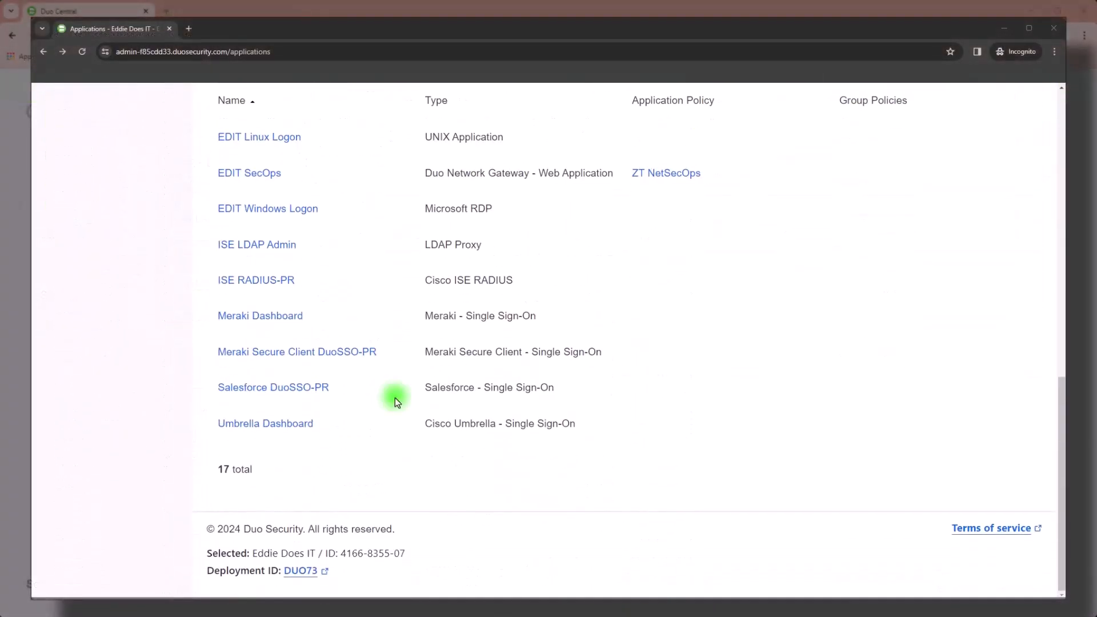
click(297, 424)
scroll(663, 224, down, 5)
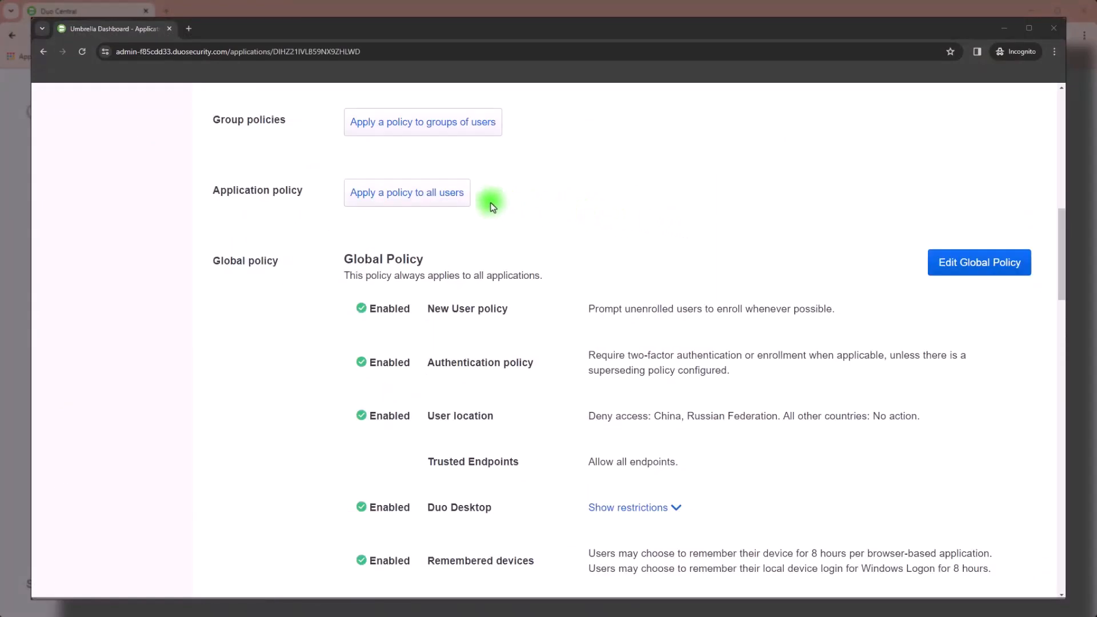
click(439, 197)
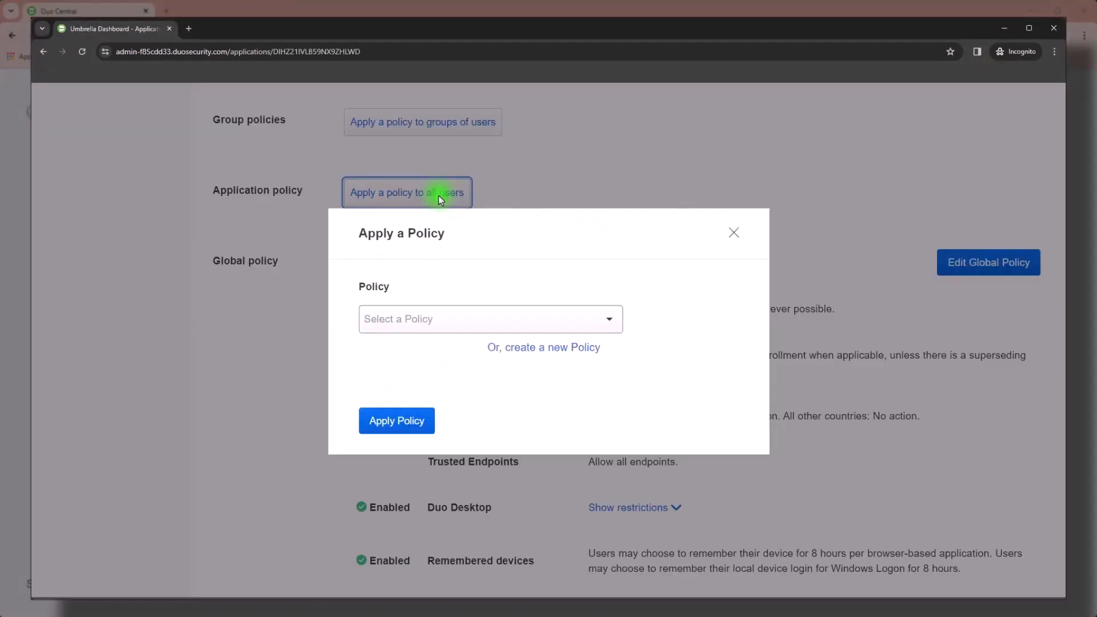
click(609, 319)
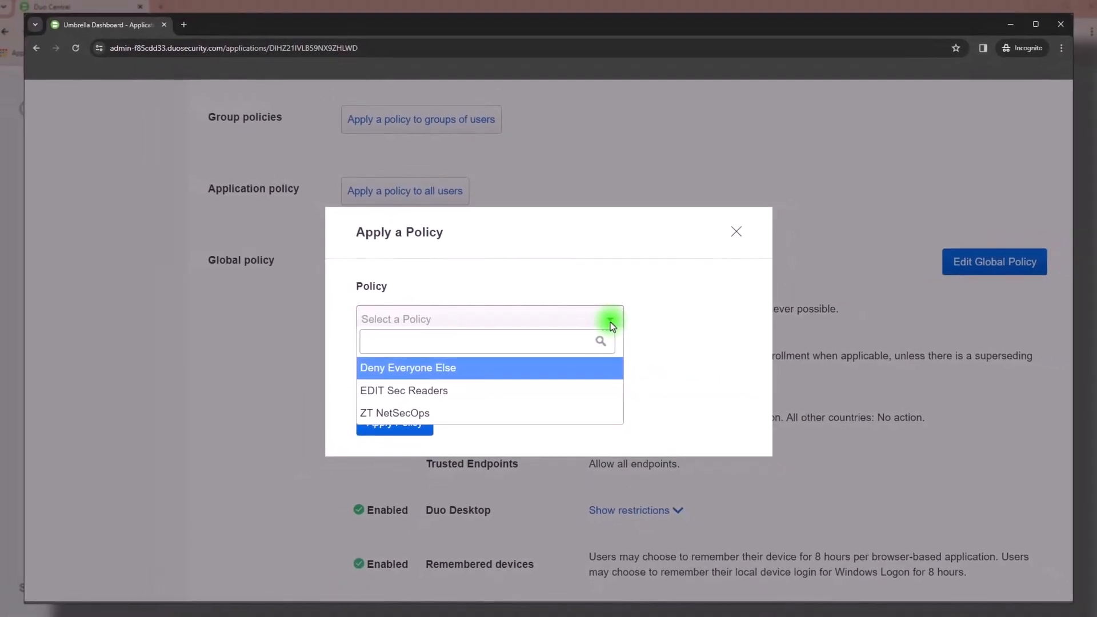
click(584, 361)
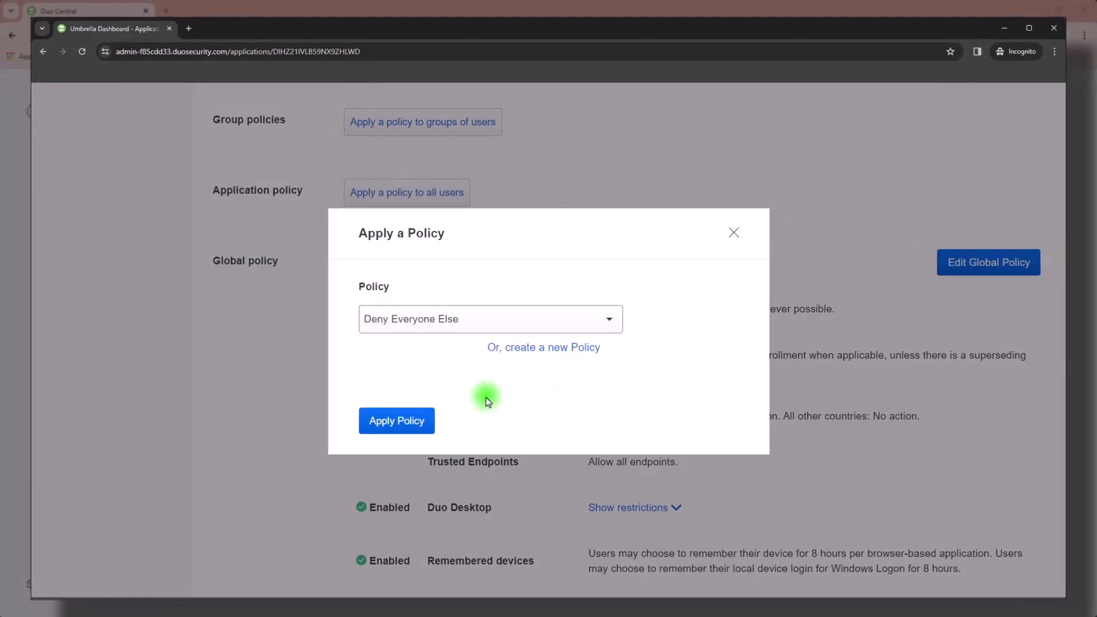
click(417, 421)
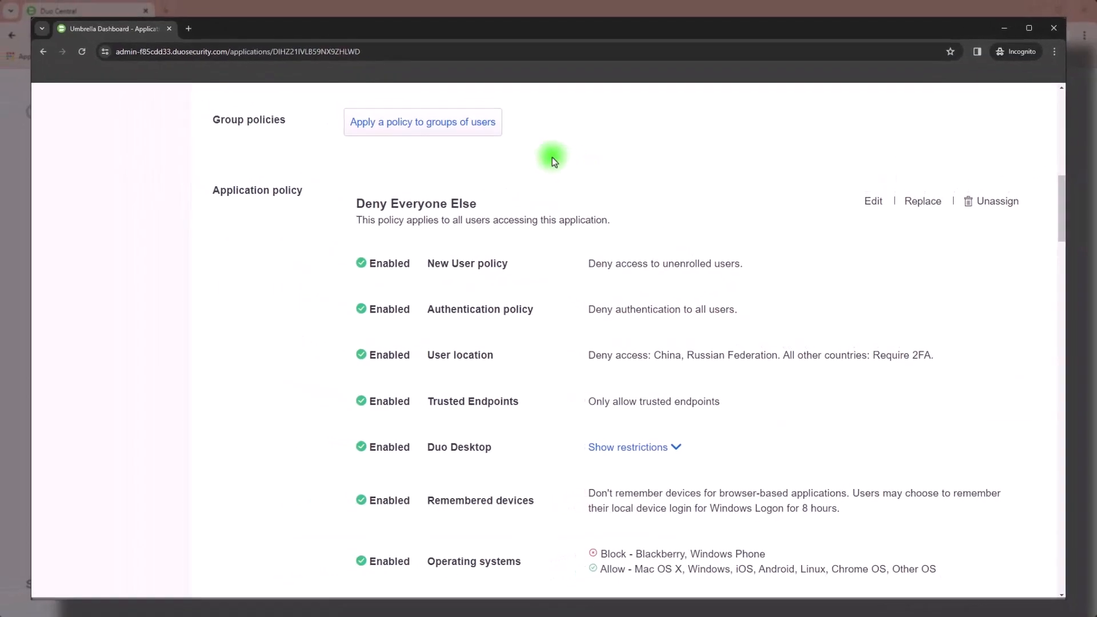
- Apply the ZT NetSecOps policy to the AD-synced EDIT NetSecOps group of the Umbrella Dashboard application
click(467, 123)
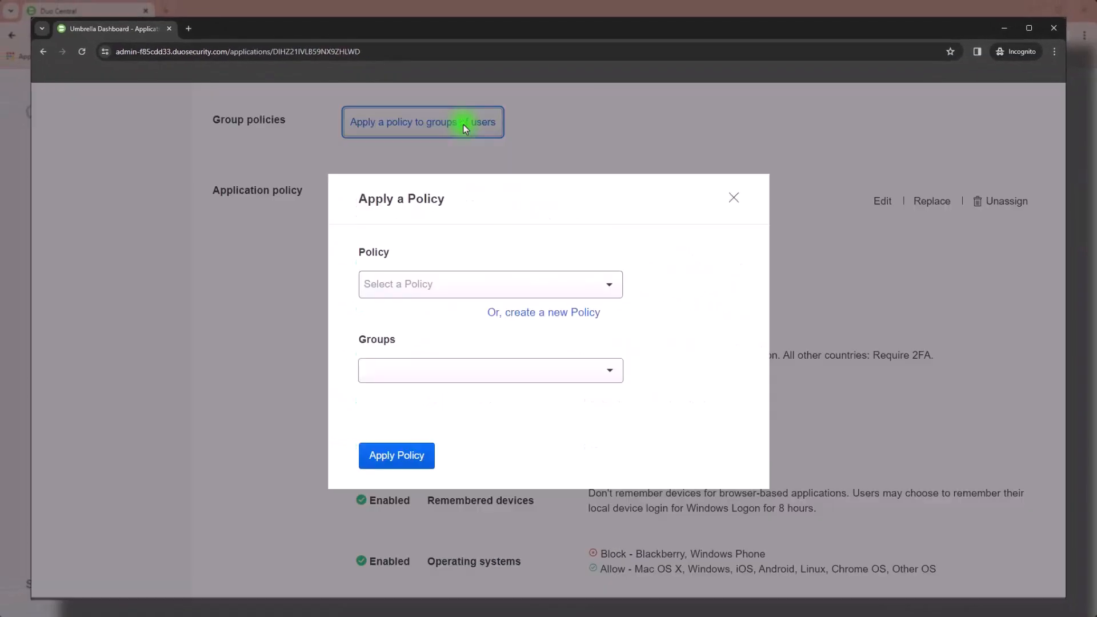
click(610, 285)
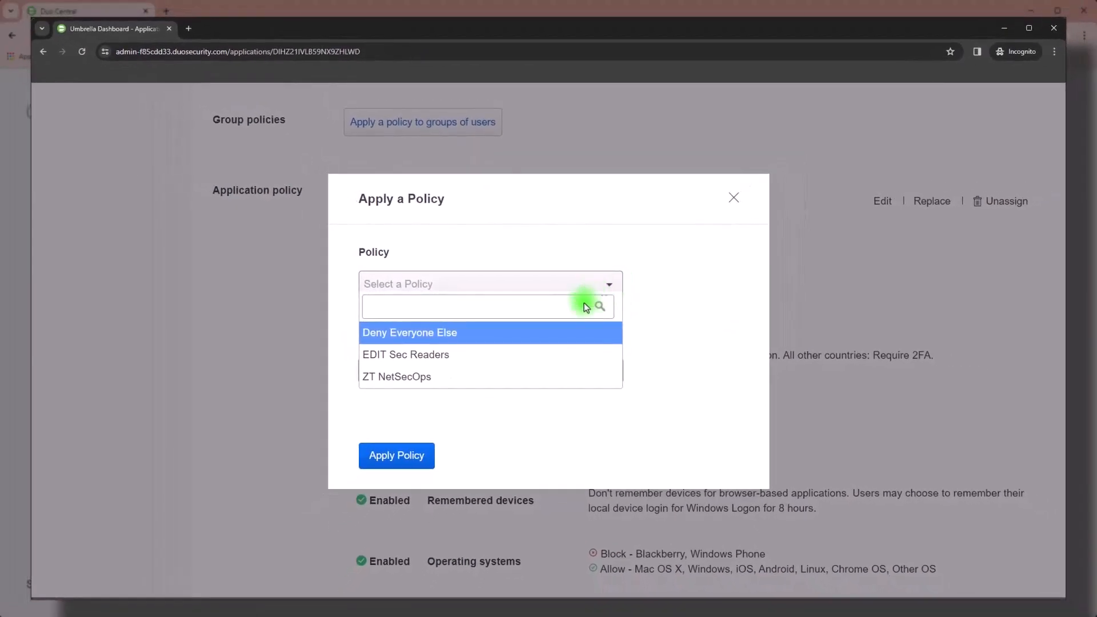
click(447, 377)
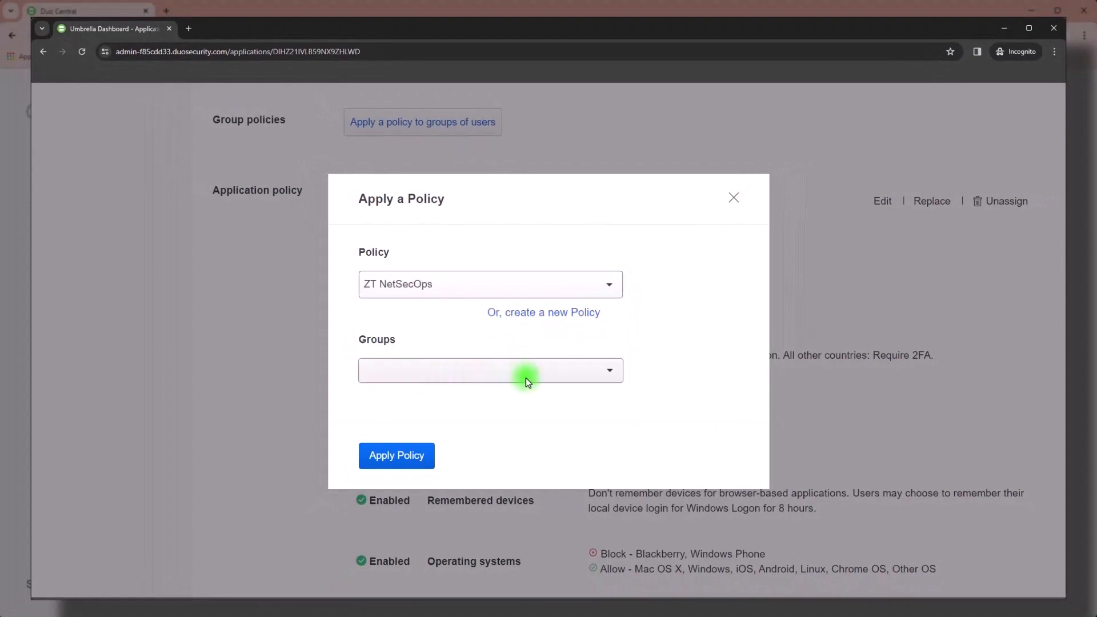
click(590, 377)
text(EDIT Net)
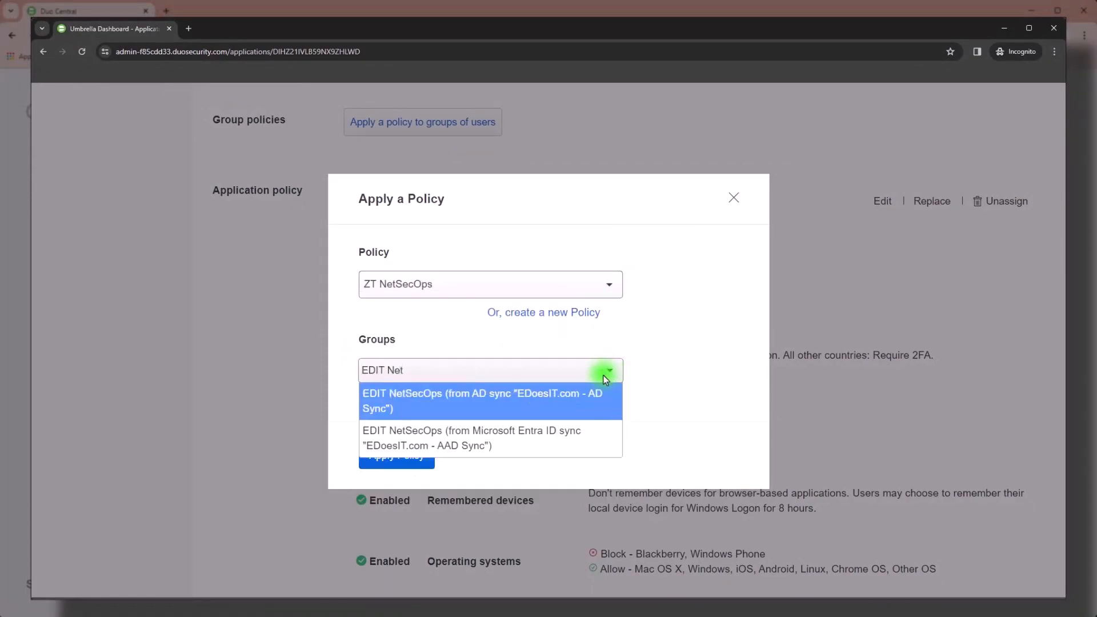
click(551, 394)
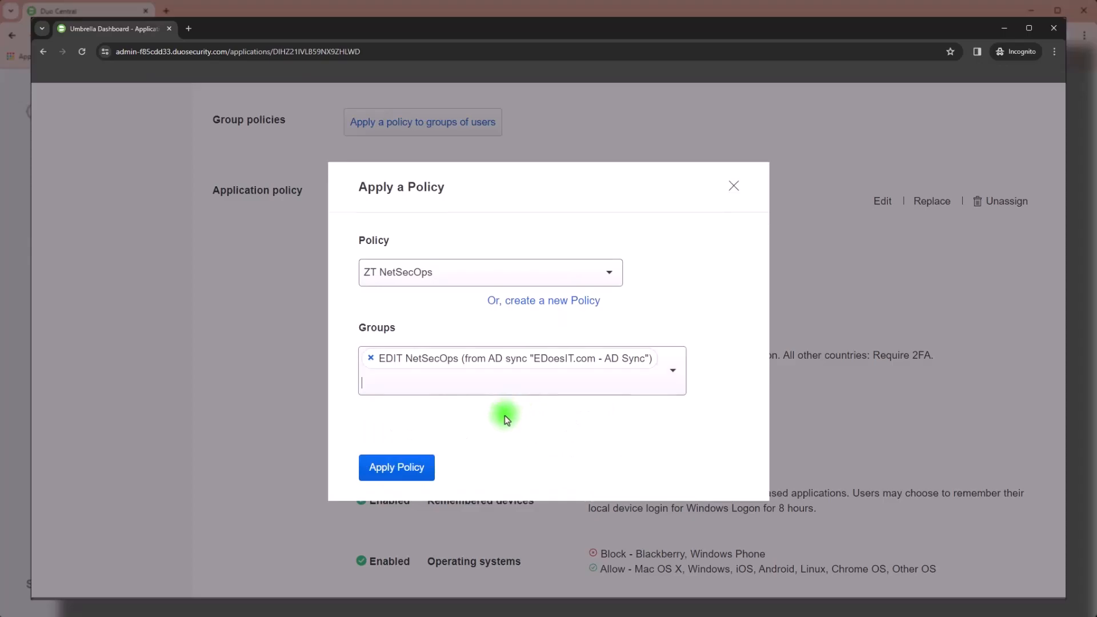
click(406, 471)
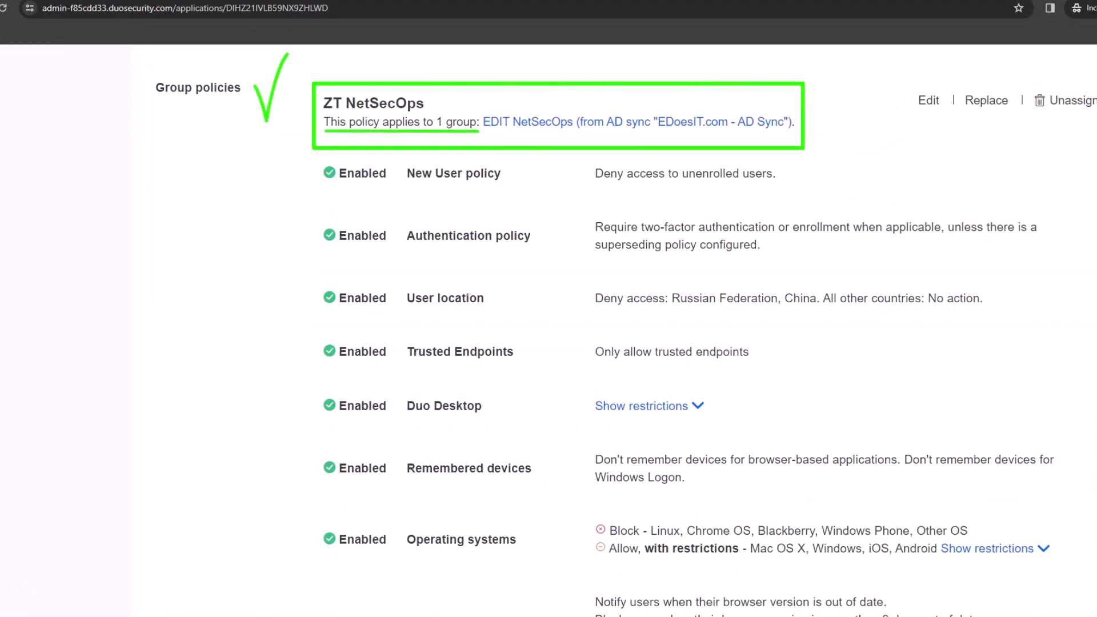
- Examine the rules of the ZT NetSecOps group policy and the Deny Everyone Else application policy
scroll(548, 340, down, 1)
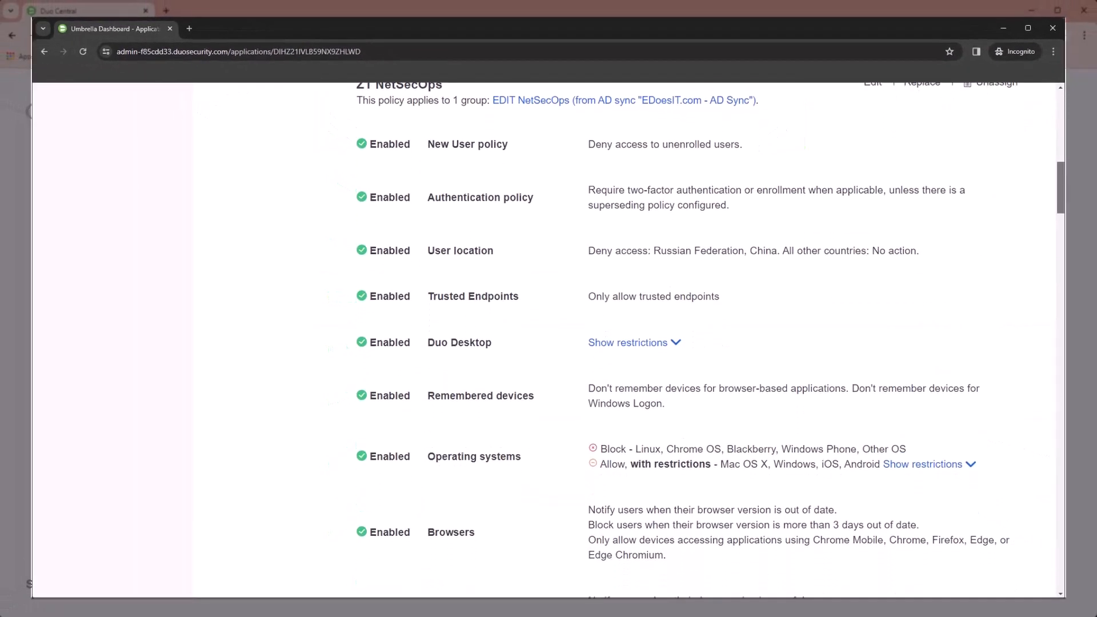
scroll(549, 340, down, 13)
scroll(548, 340, down, 7)
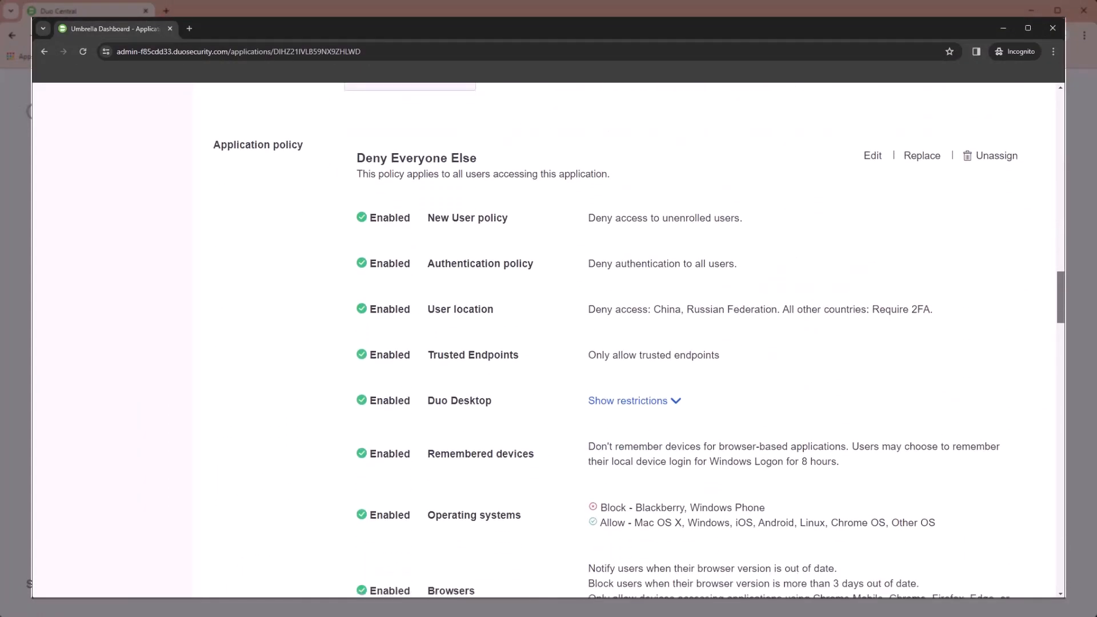
scroll(548, 340, down, 5)
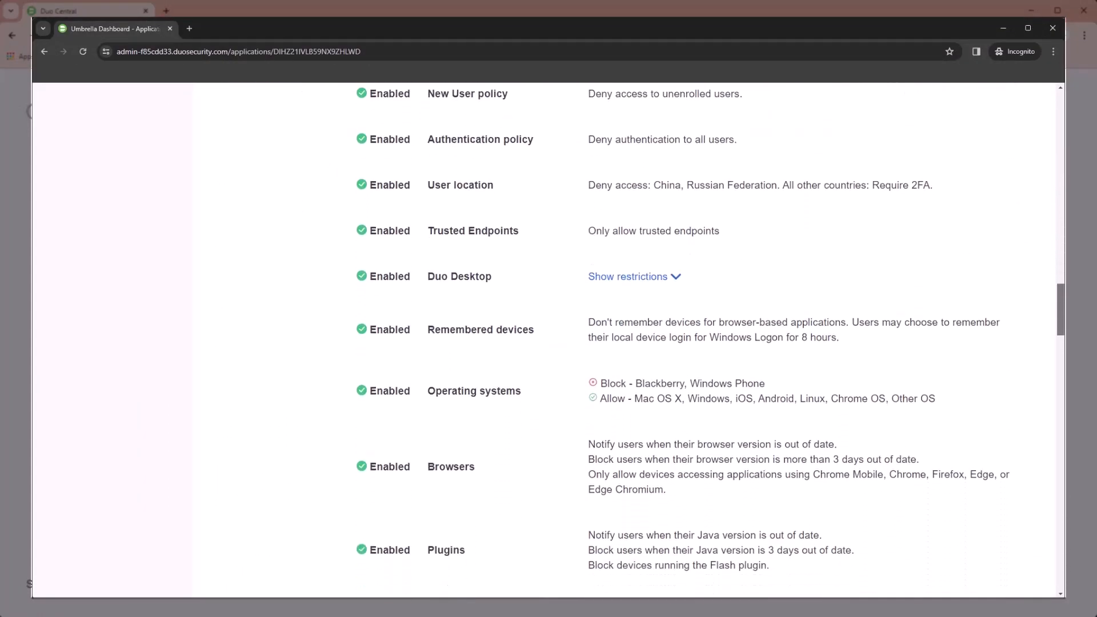
scroll(549, 340, down, 13)
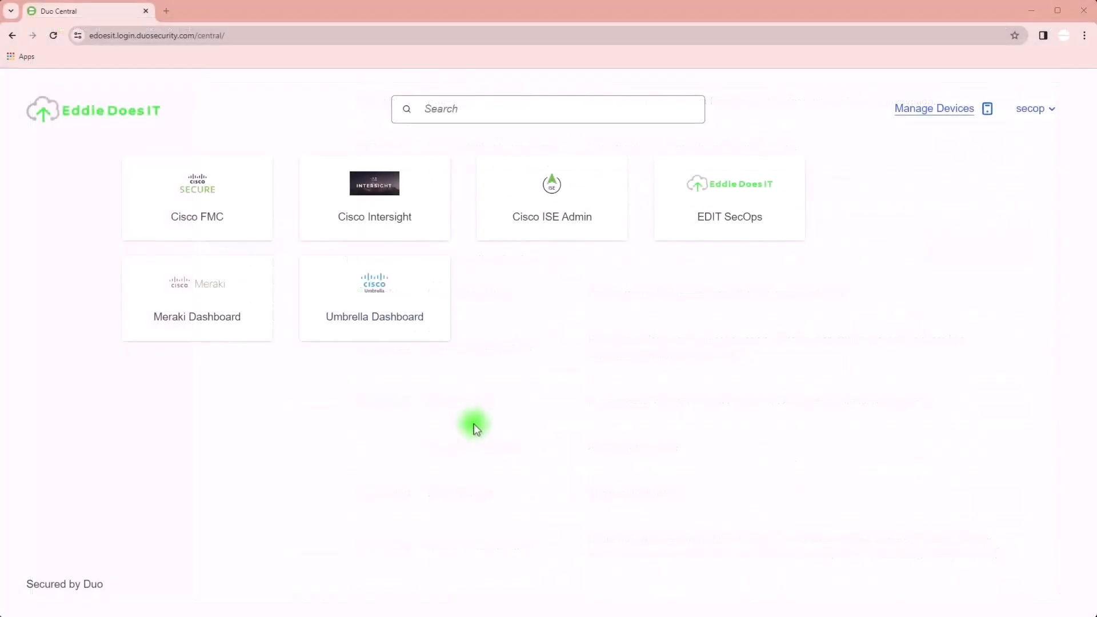
- Launch the Umbrella Dashboard from Duo Central in both users' sessions and view its network overview
click(386, 323)
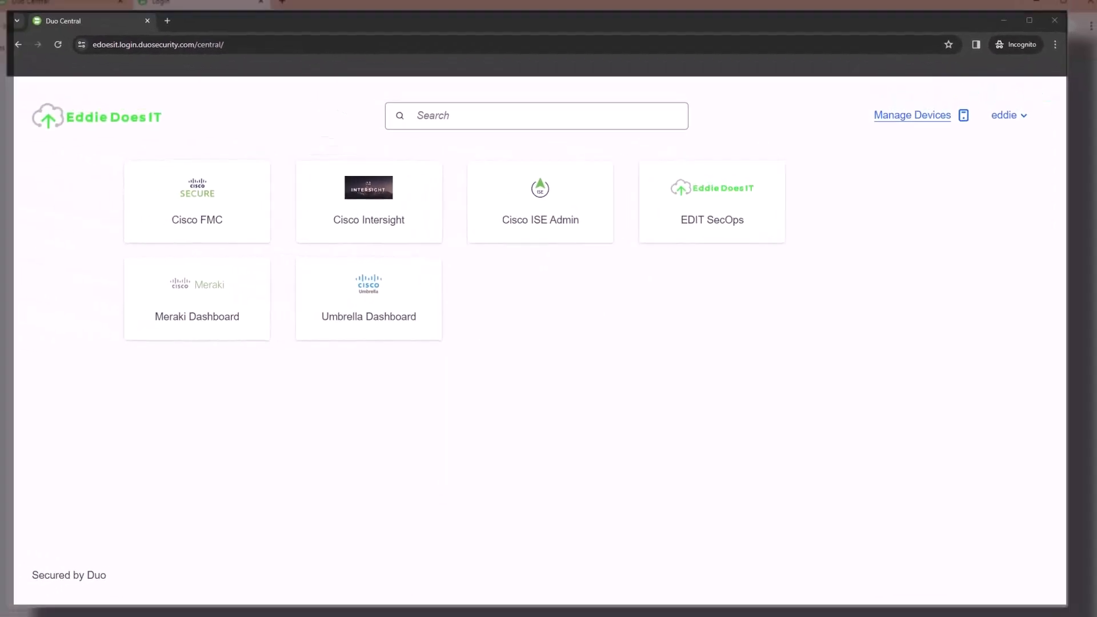
click(411, 316)
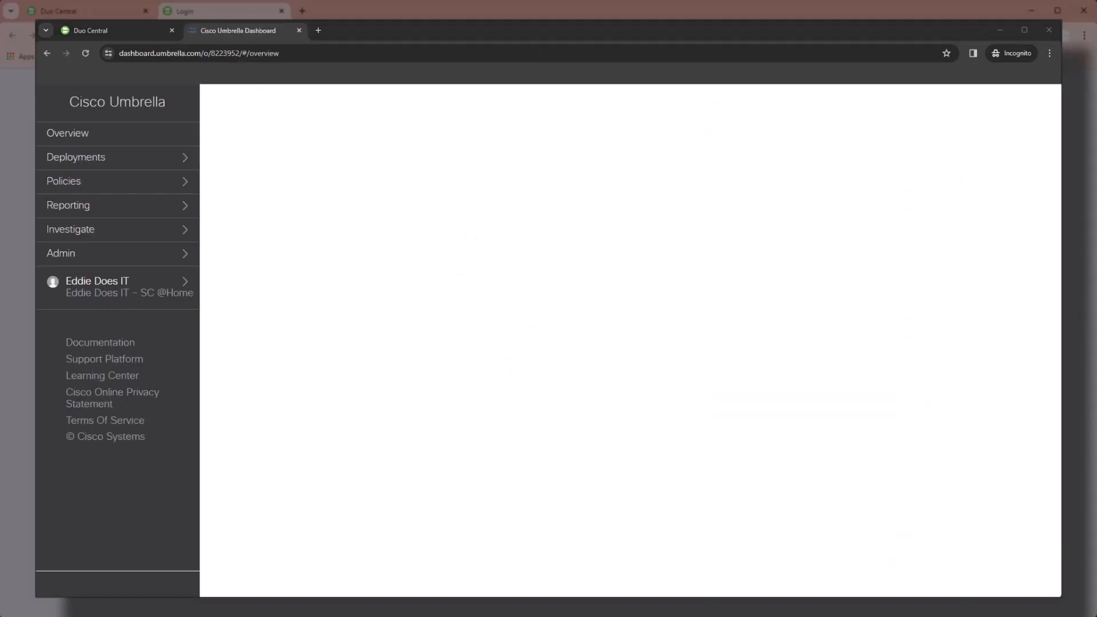
scroll(252, 260, down, 3)
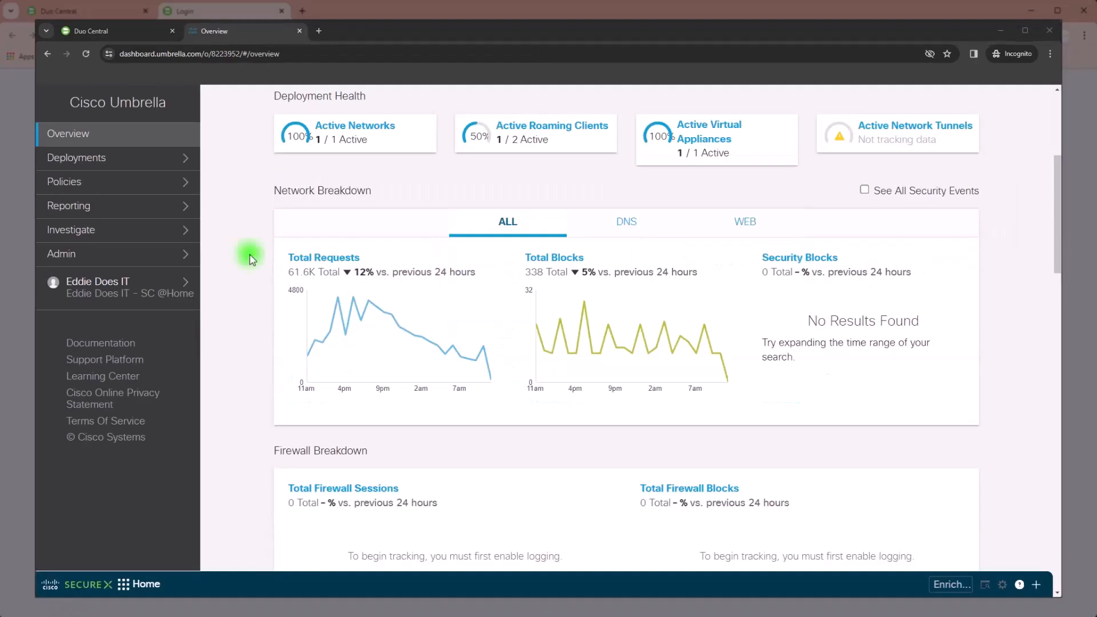
- View the DNS policies and the admin authentication settings in Cisco Umbrella
click(187, 181)
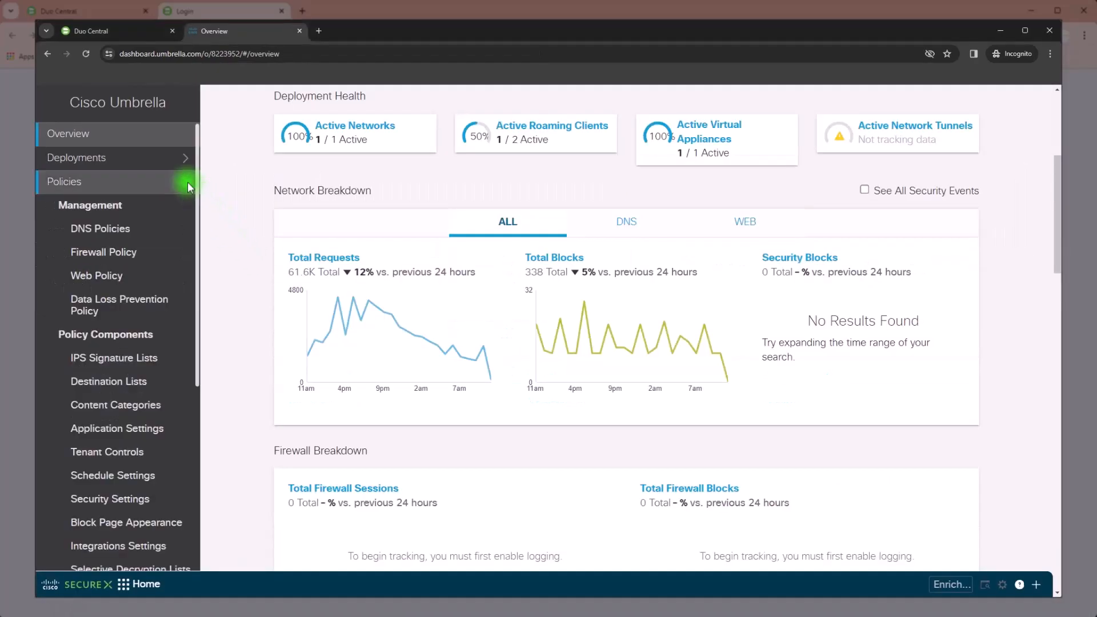
click(199, 235)
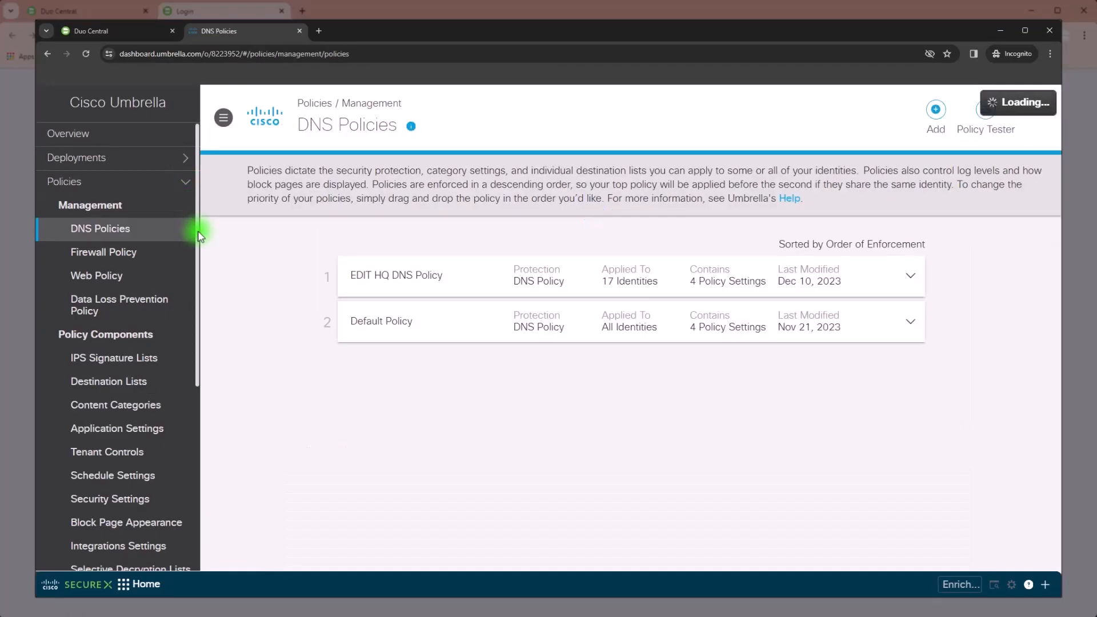
drag(199, 235, 197, 402)
click(188, 377)
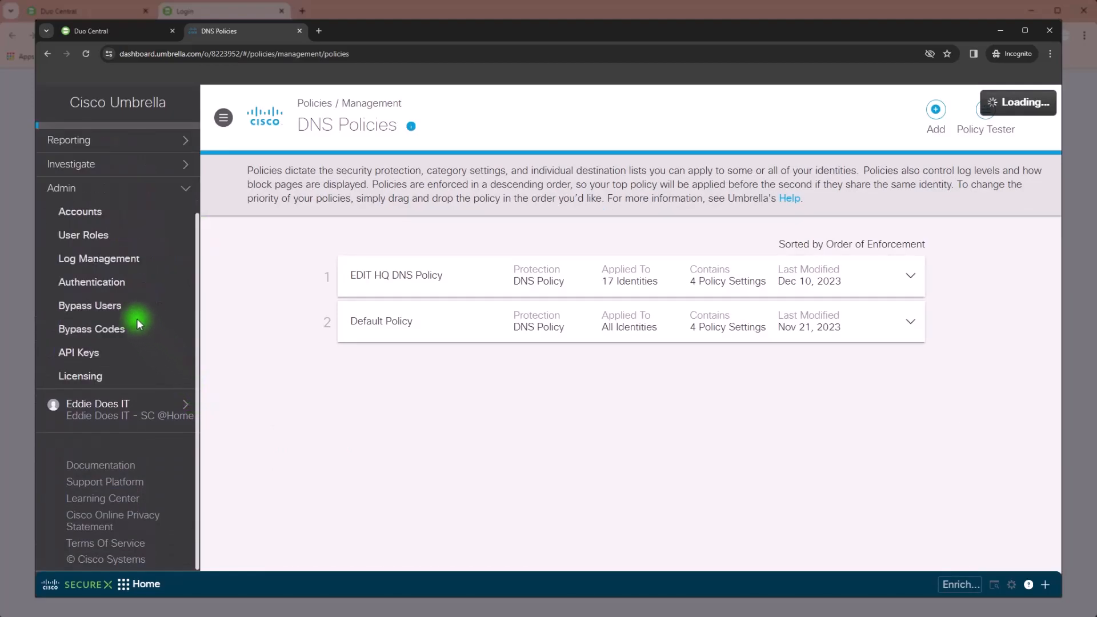
click(108, 286)
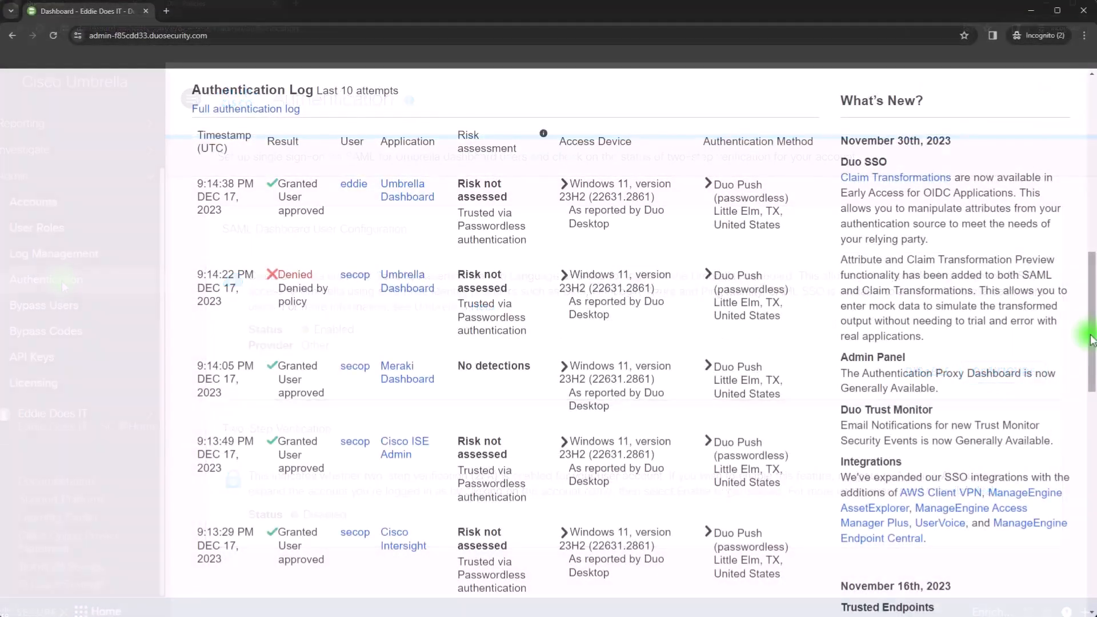
- In the Duo Admin Panel's authentication log, expand the device details of the Duo Admin Panel, Cisco FMC, Cisco Intersight, Cisco ISE Admin and Meraki Dashboard attempts
scroll(1091, 339, down, 3)
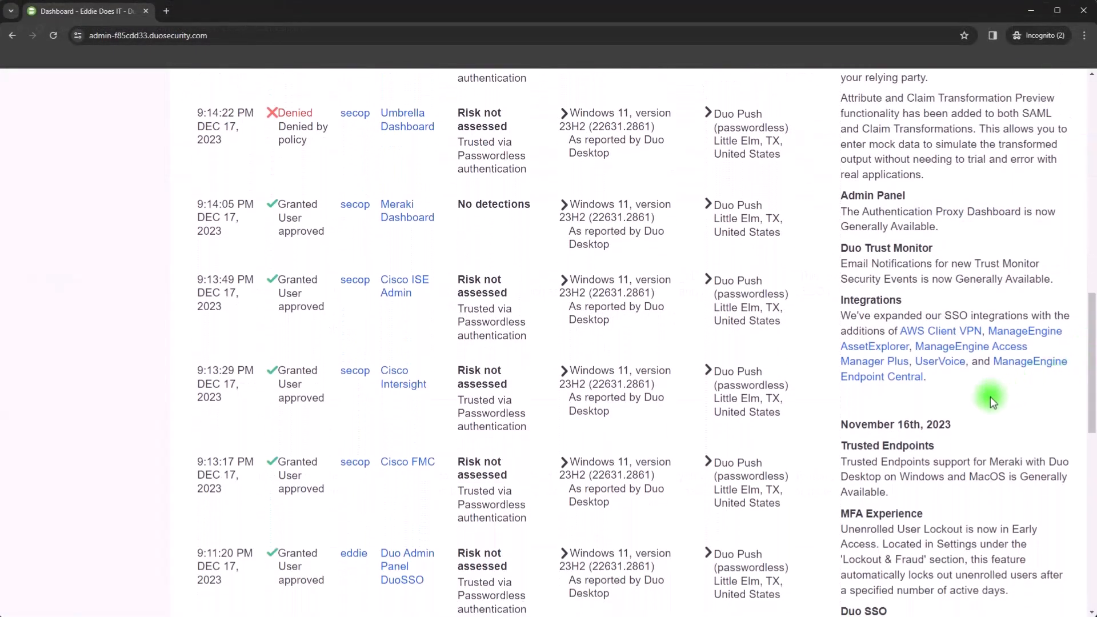
click(578, 556)
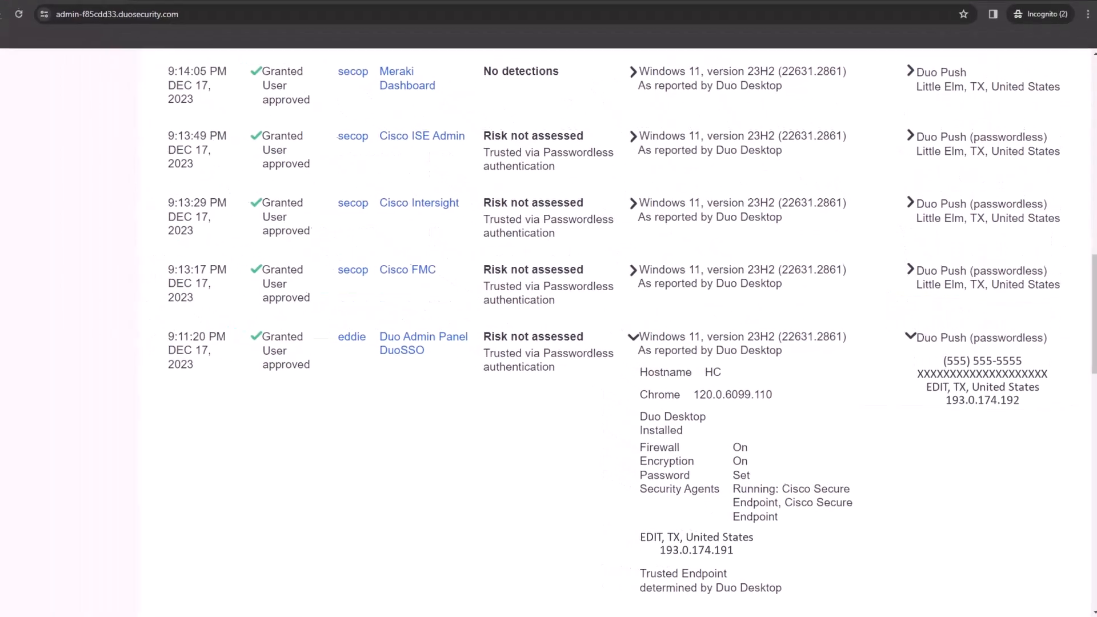
click(634, 273)
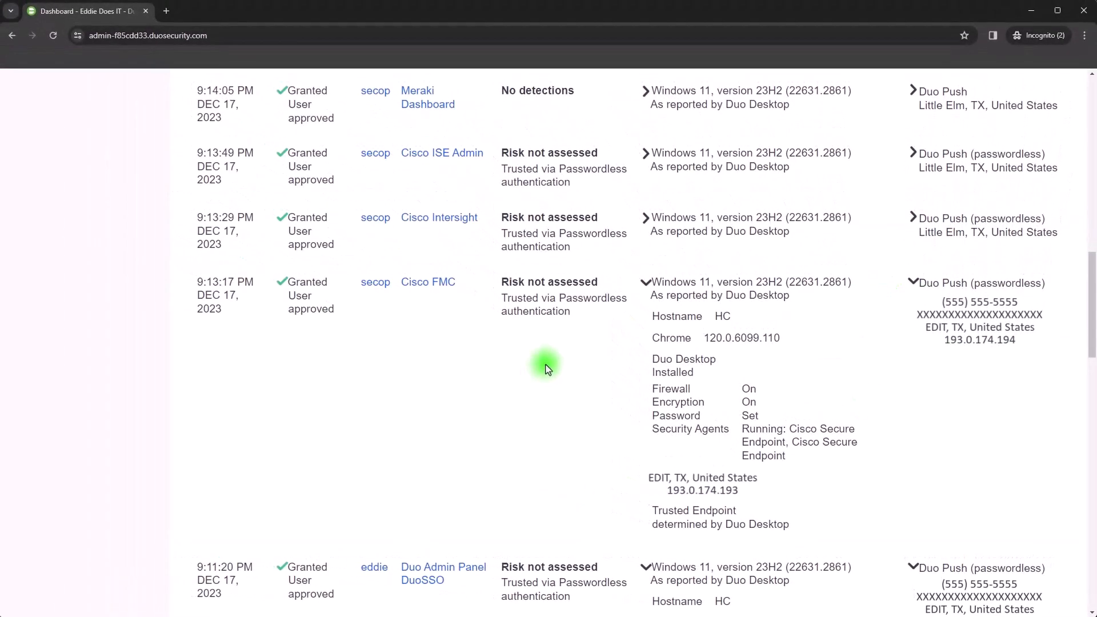
click(648, 219)
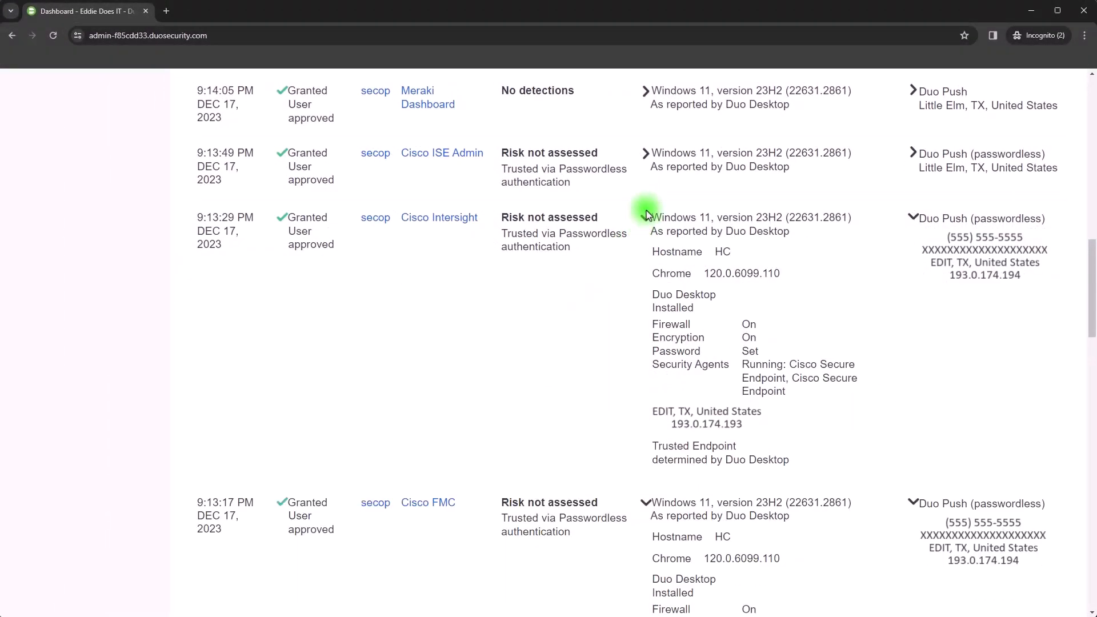
click(650, 171)
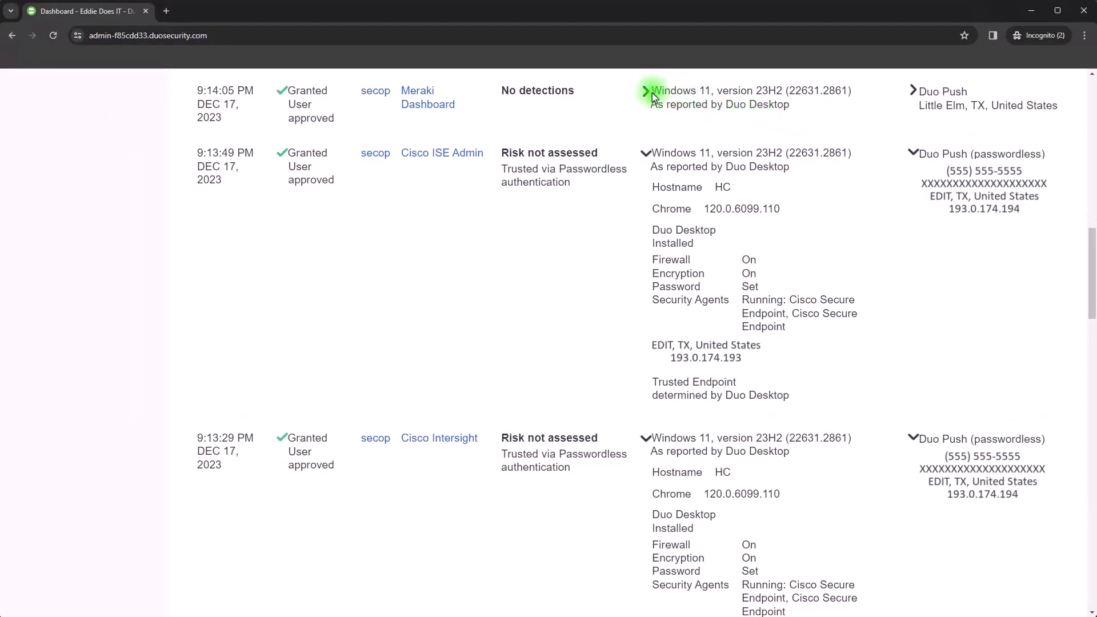
click(655, 96)
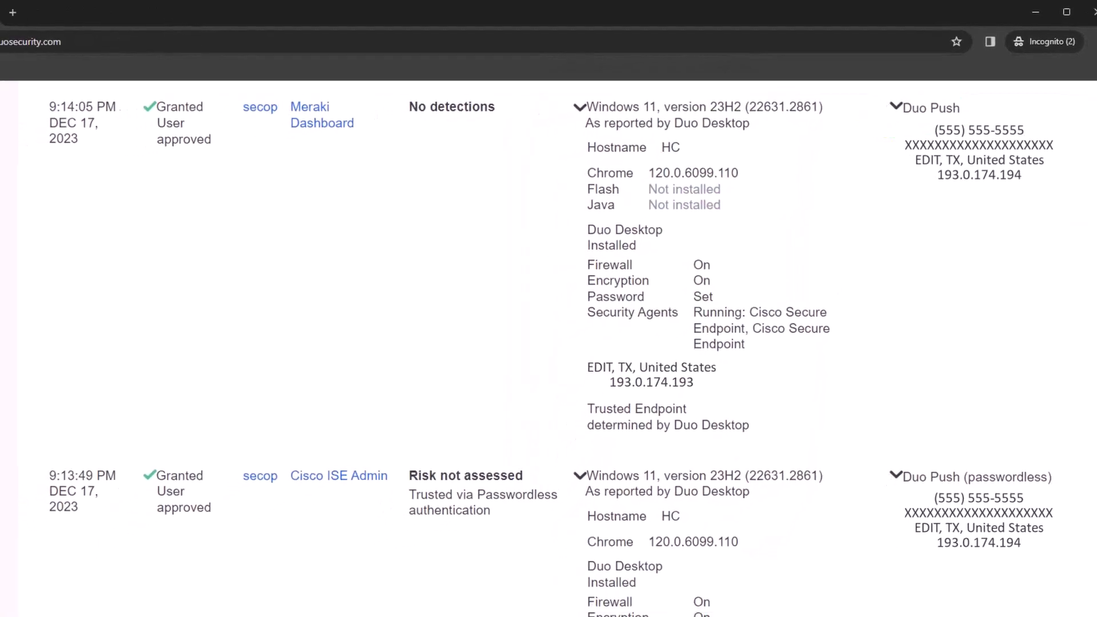
- Expand the access device details of the denied and granted Umbrella Dashboard attempts in the authentication log
scroll(434, 343, up, 2)
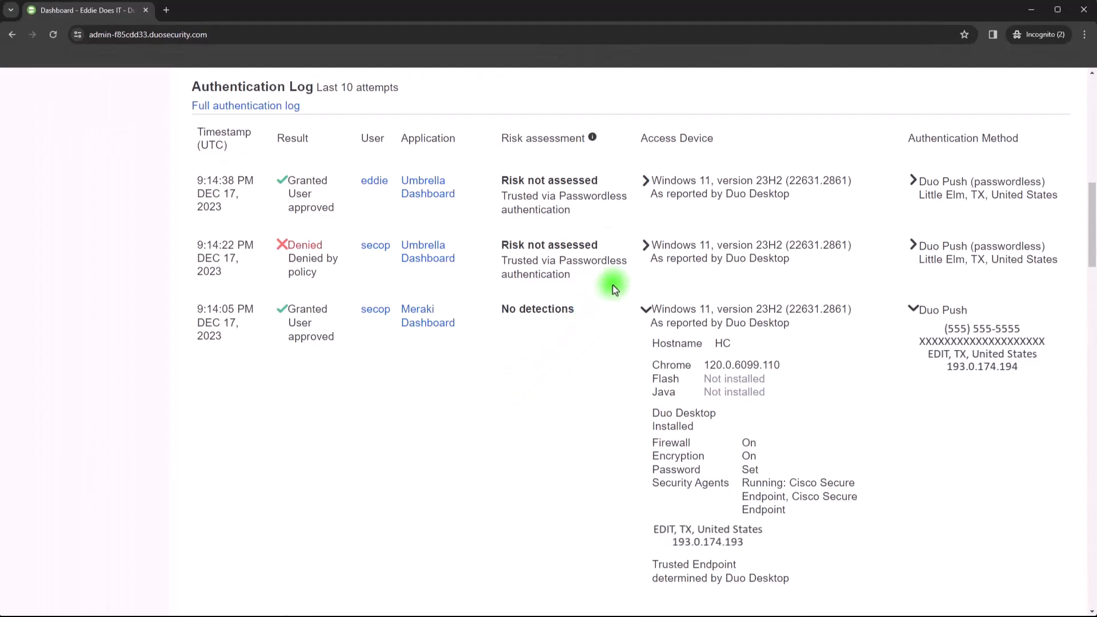
click(646, 246)
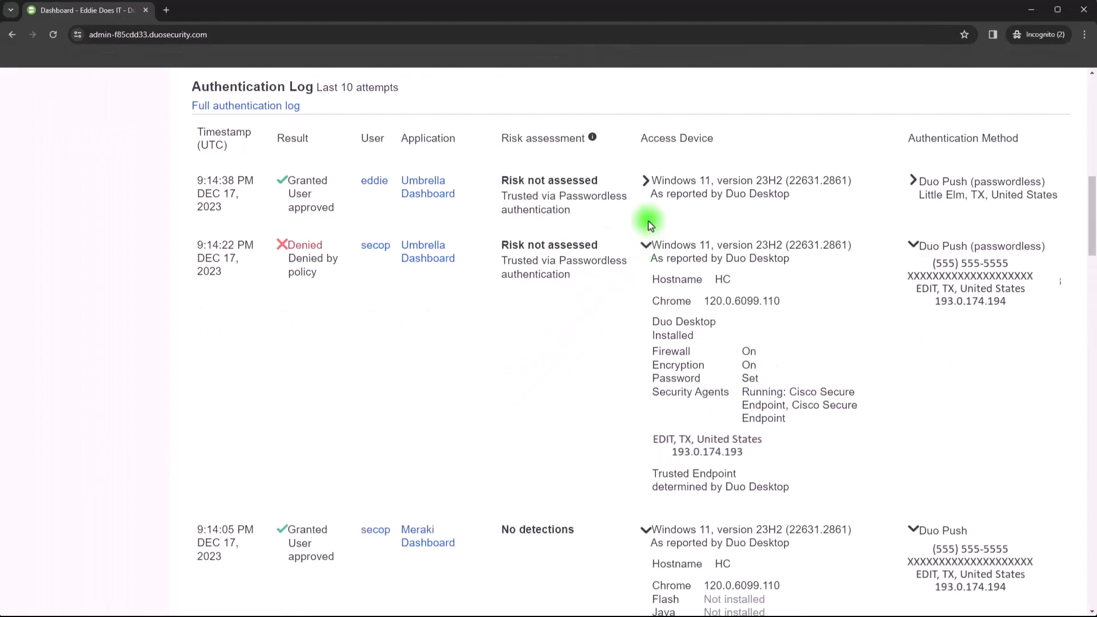
click(645, 181)
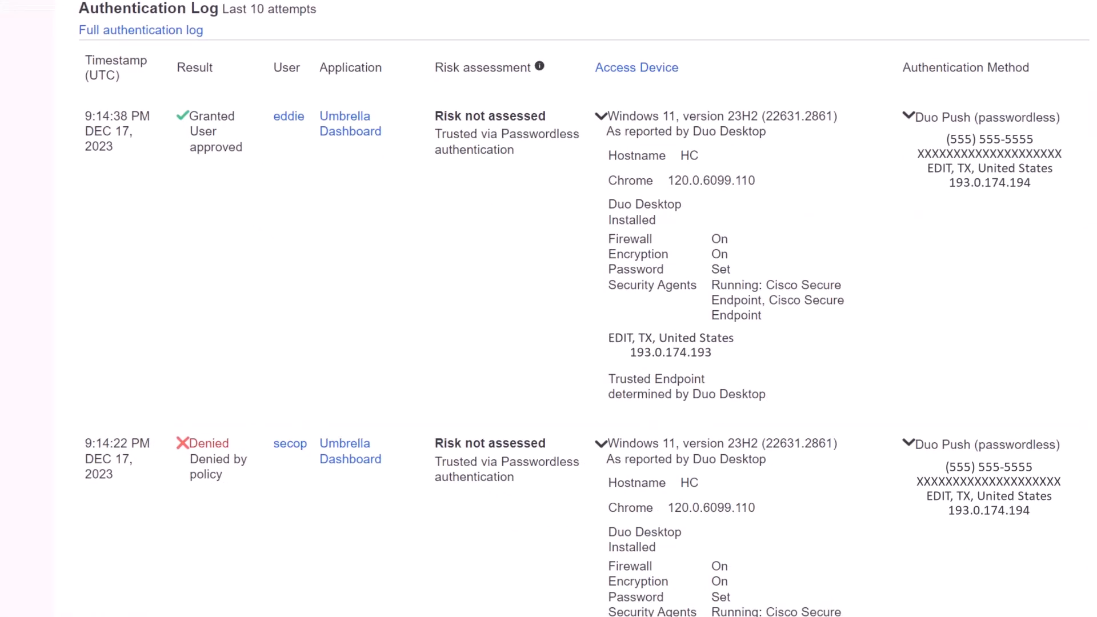